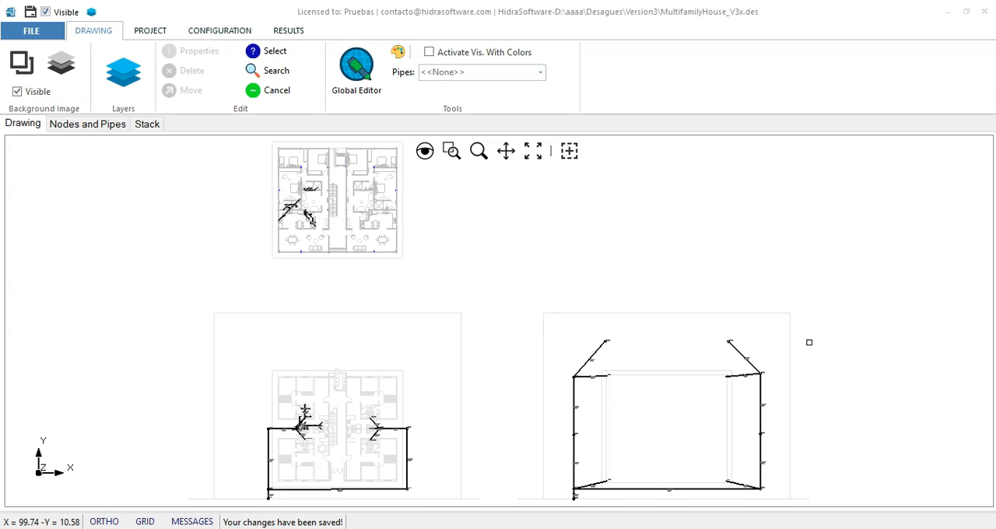
Examine the sanitary network drawing within its limits, including the drain branches around node Stck1-Dis-West
click(662, 252)
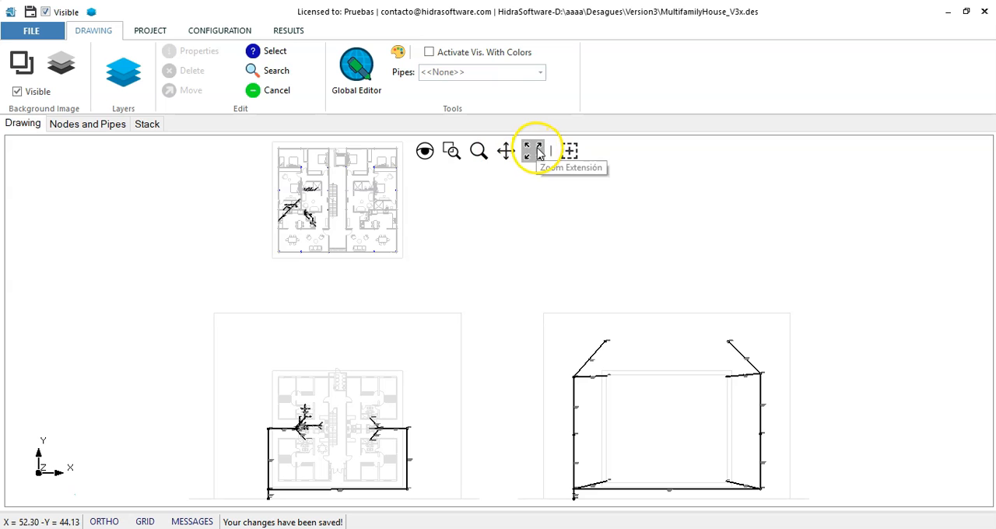
click(570, 150)
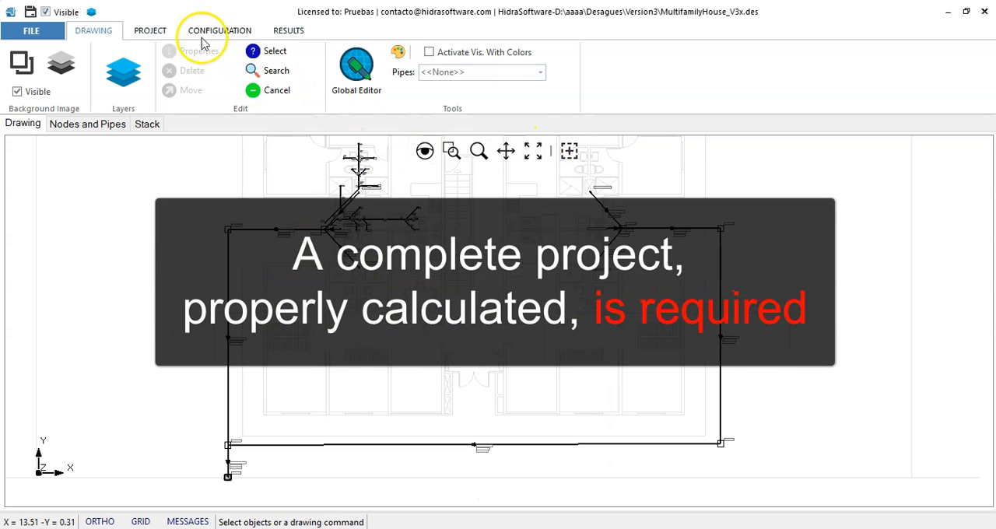
click(155, 32)
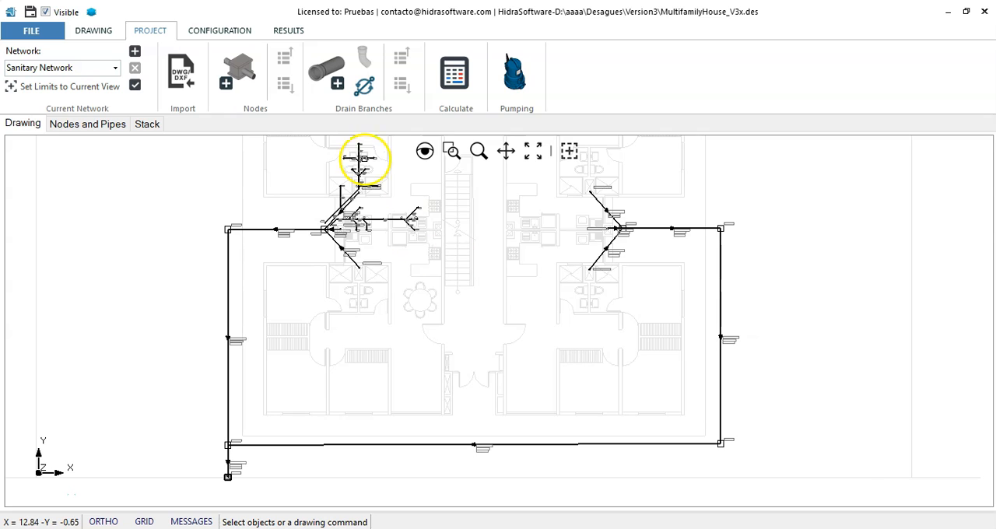
scroll(362, 160, up, 5)
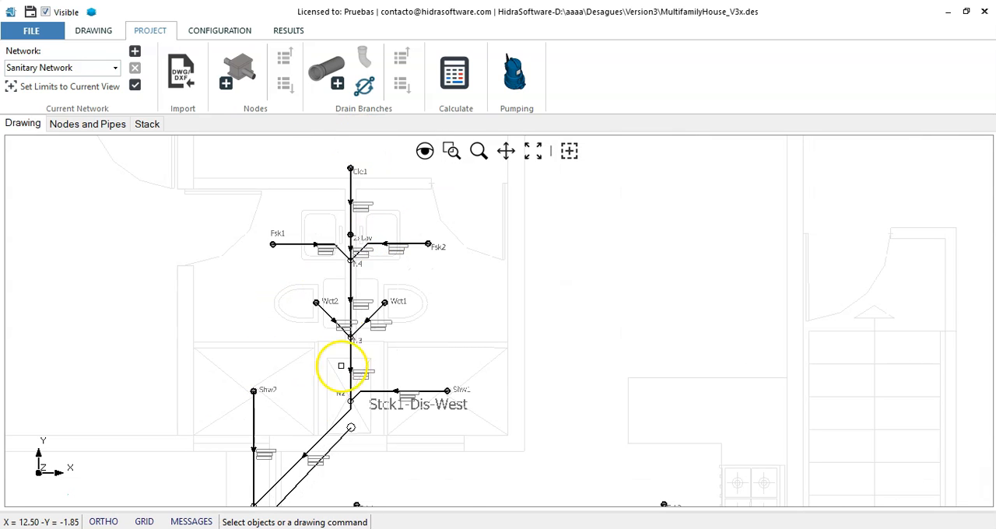
Look through the project's networks in the drawing, making NW-1, NW-2, Sanitary Network and finally Storm Network current
click(114, 67)
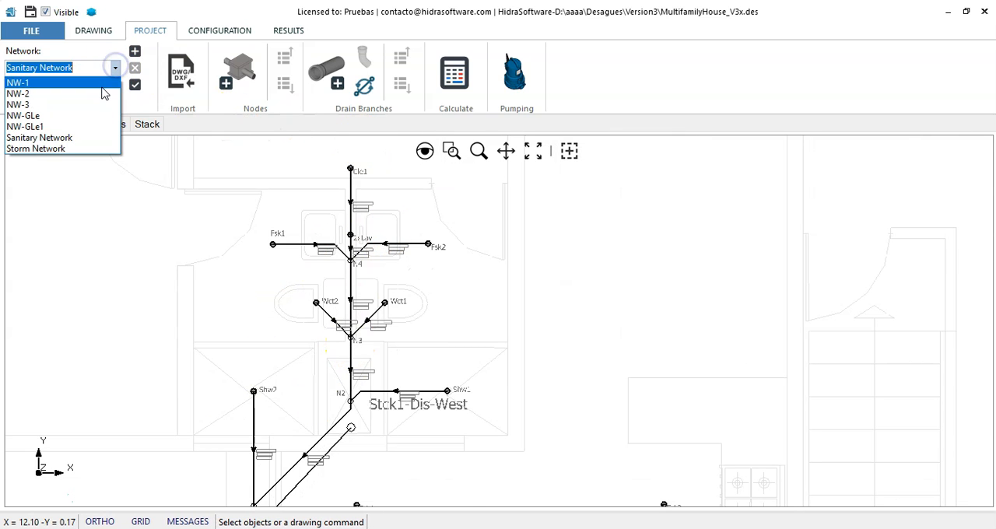
click(100, 81)
click(115, 68)
click(94, 93)
click(115, 69)
click(78, 136)
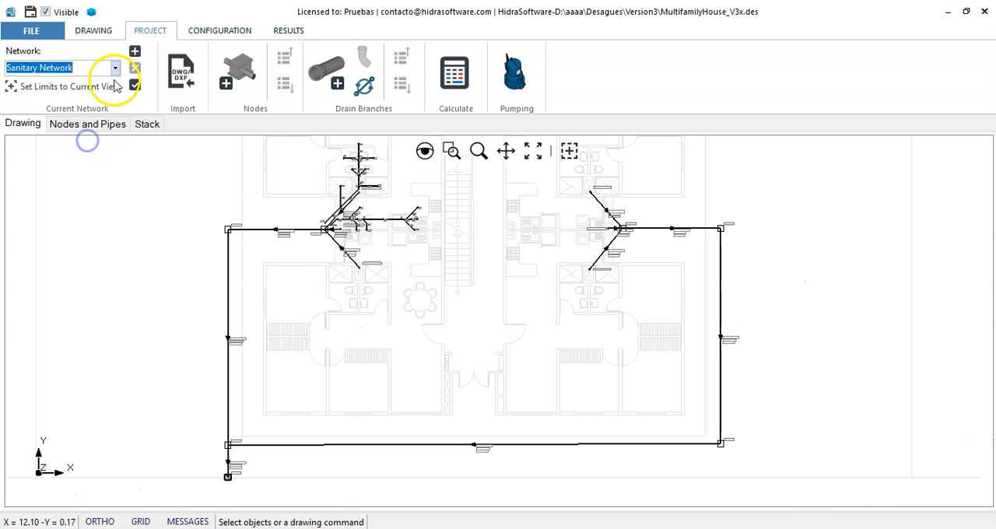
click(115, 69)
click(90, 147)
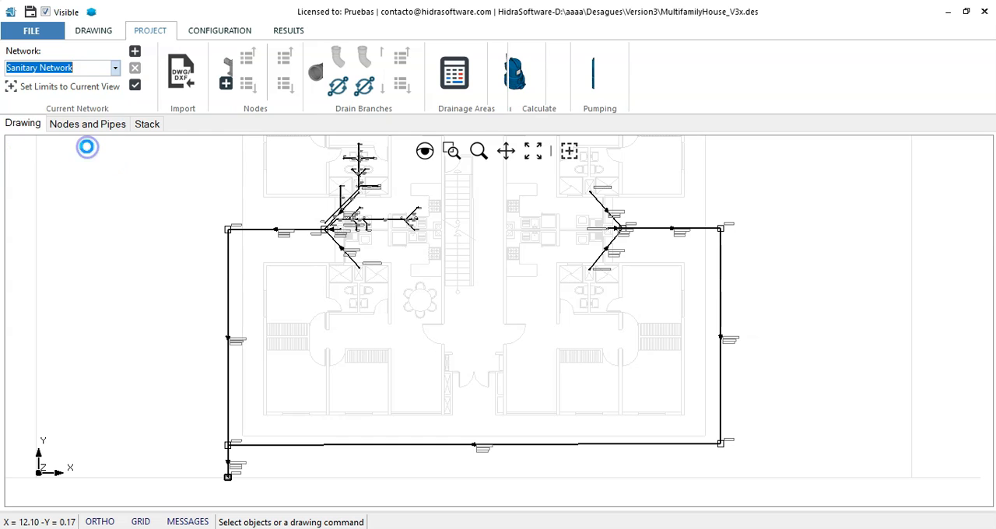
Review the node and branch data of the first listed stack and STCK - e, plus the network's nodes and pipes, and return to the drawing
click(147, 123)
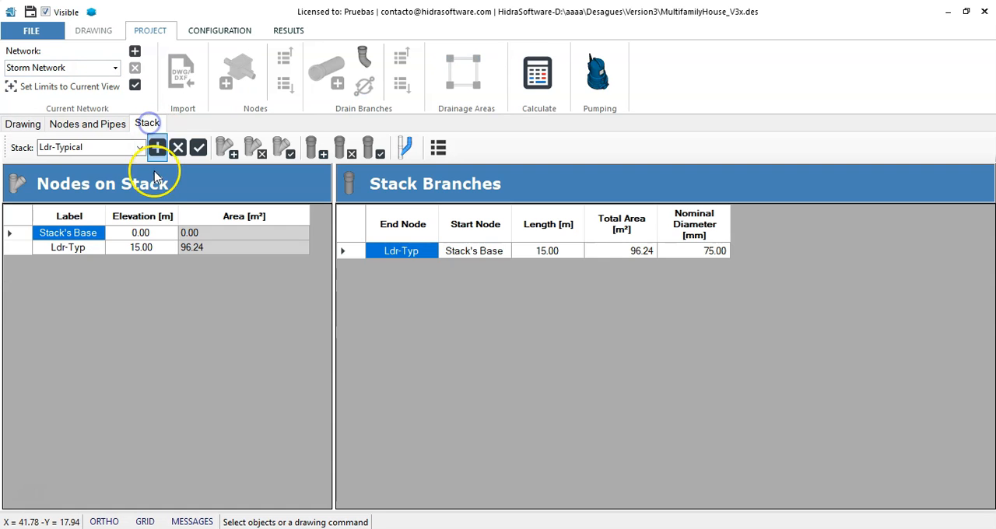
click(137, 148)
click(134, 161)
click(138, 148)
click(125, 194)
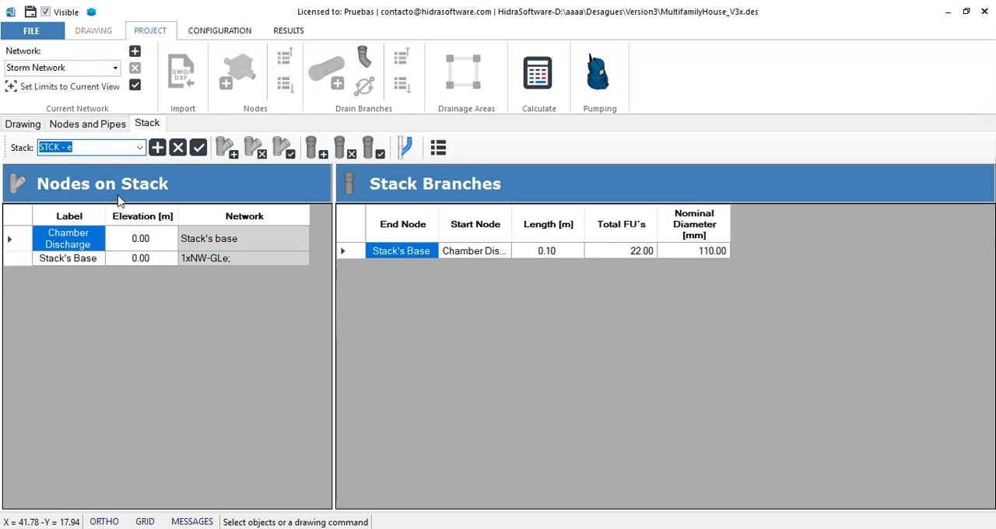
click(86, 125)
click(20, 123)
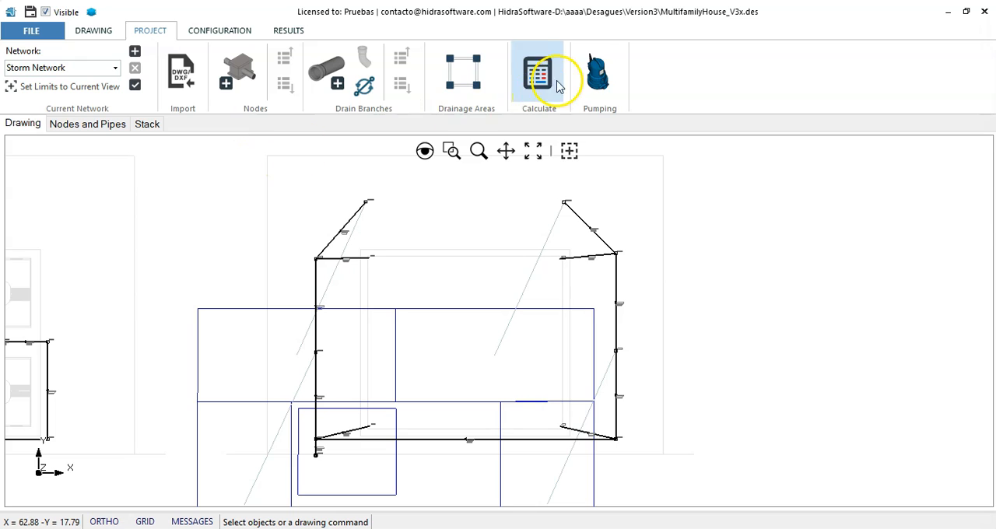
Recalculate the pumping system, check the discharge pressure pipe and its fittings, and accept the pumping setup
click(598, 76)
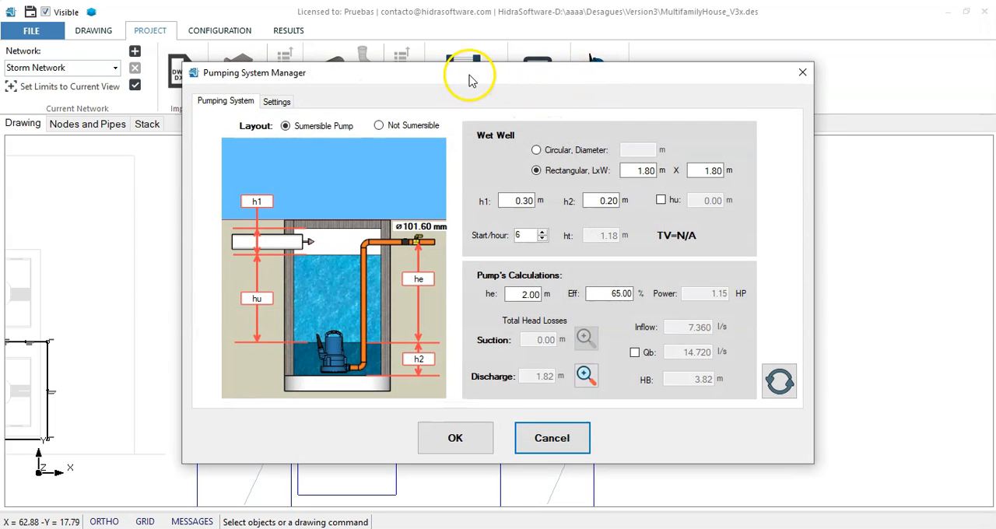
drag(469, 78, 414, 76)
click(723, 381)
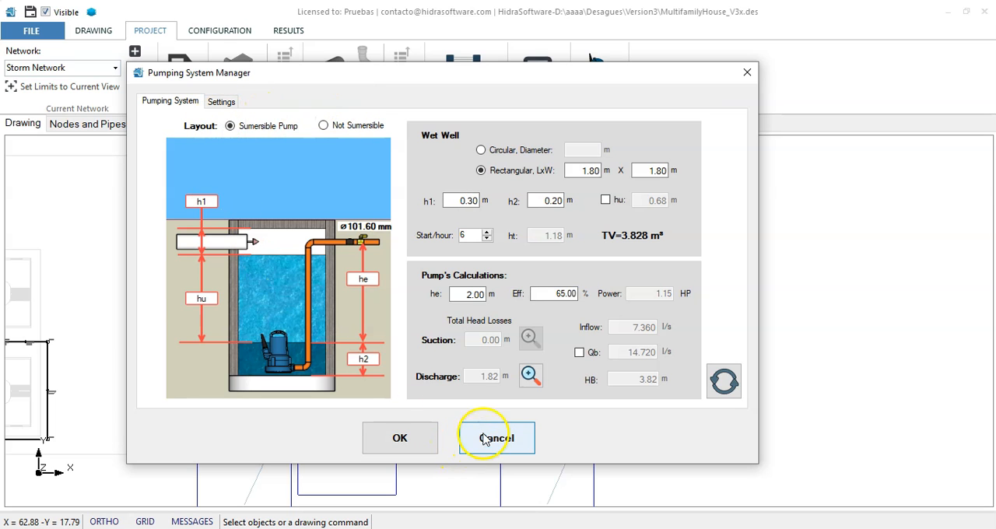
click(532, 377)
click(343, 384)
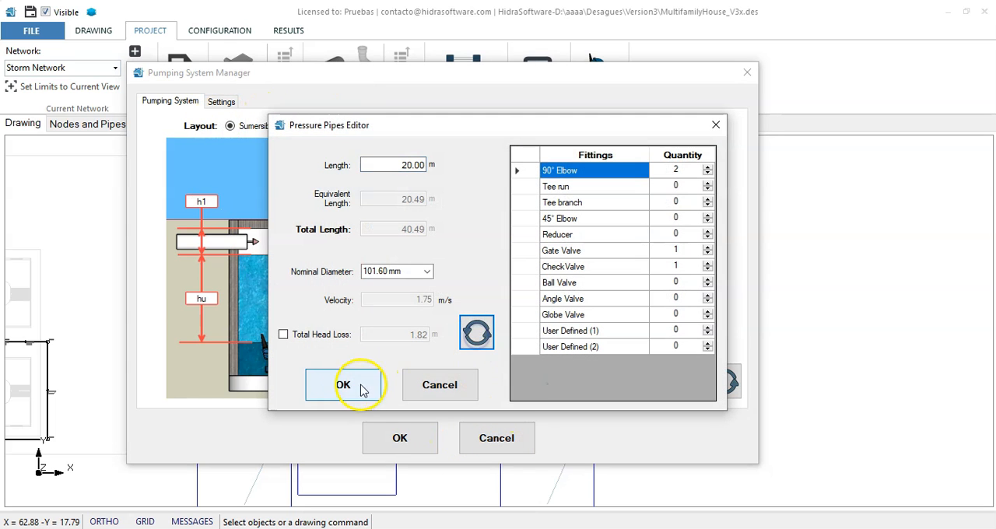
click(399, 436)
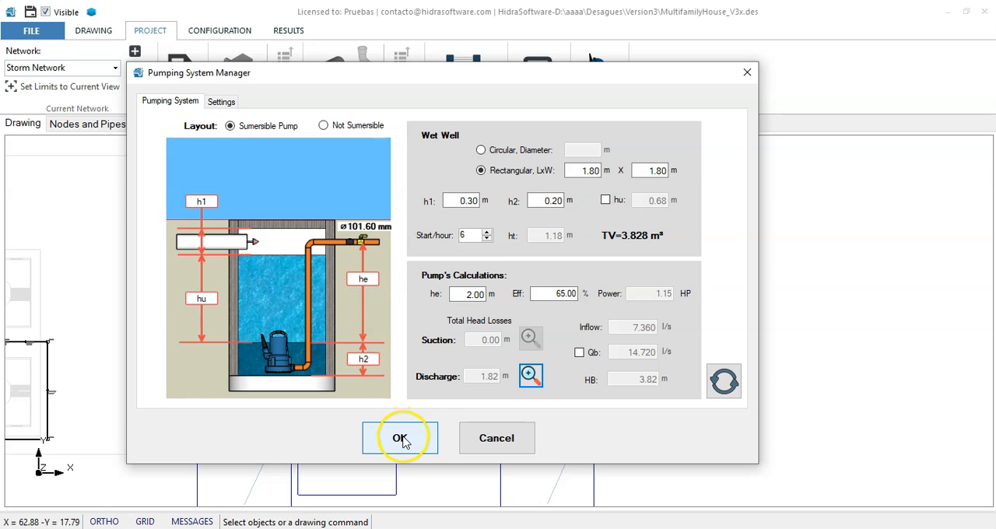
click(400, 438)
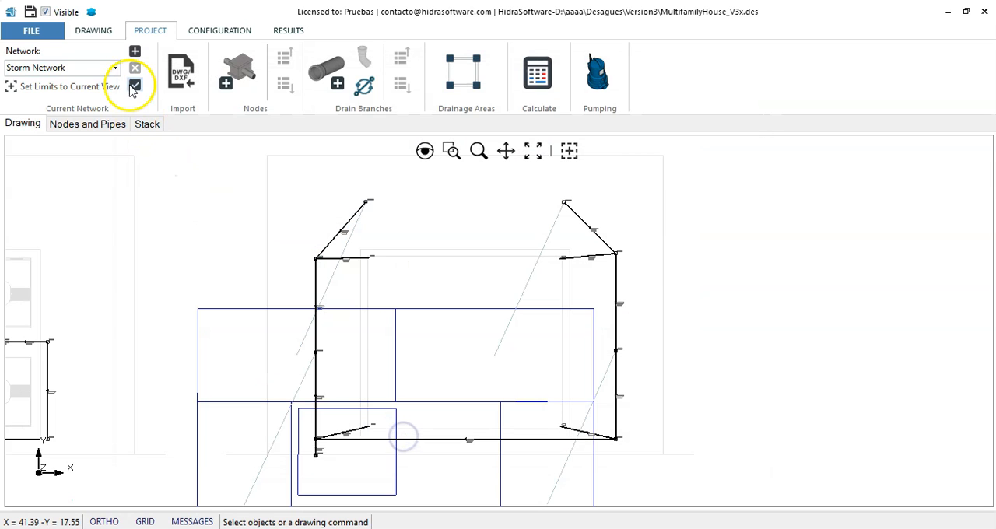
Make Sanitary Network the current network, run the calculation of the project and dismiss its report
click(115, 68)
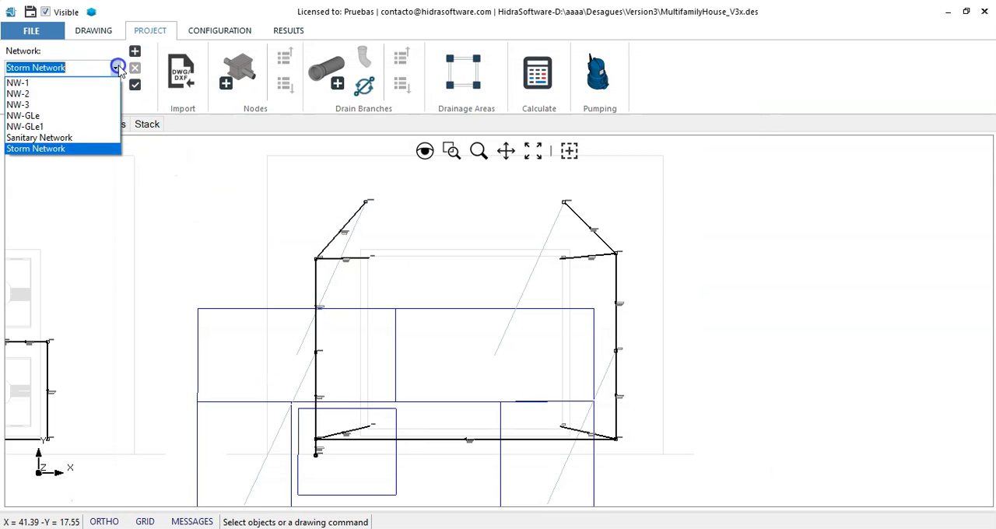
click(79, 138)
click(455, 74)
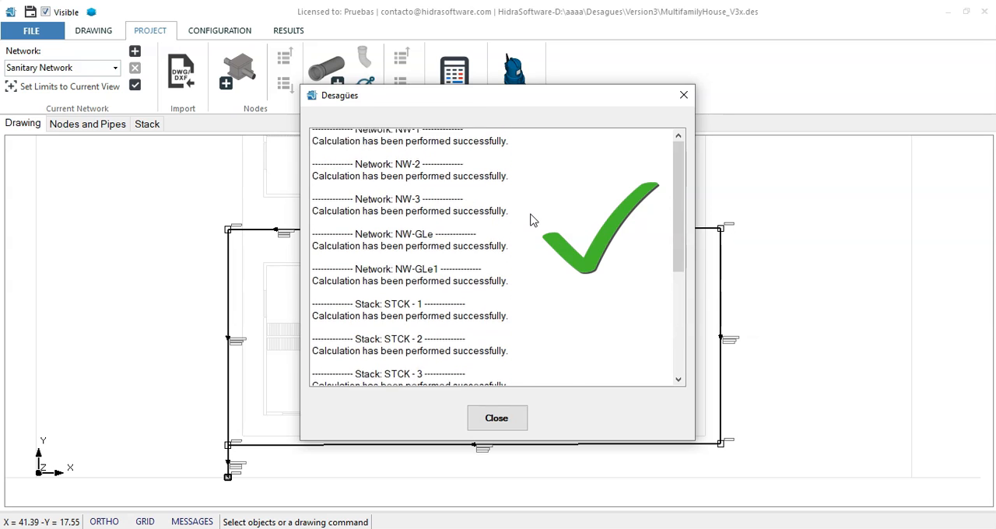
click(497, 418)
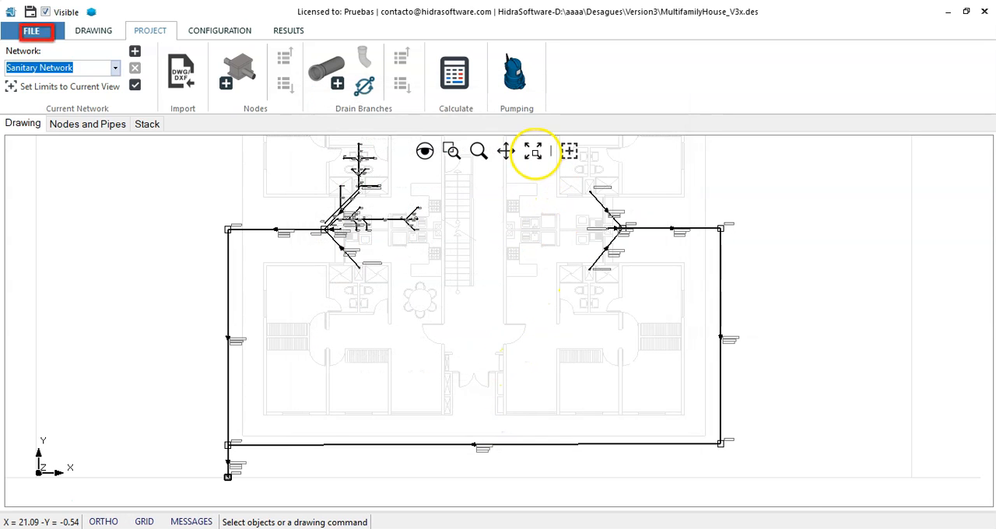
Fit the whole drawing in view, review the project's name, description, location and owner properties, and accept them
click(533, 152)
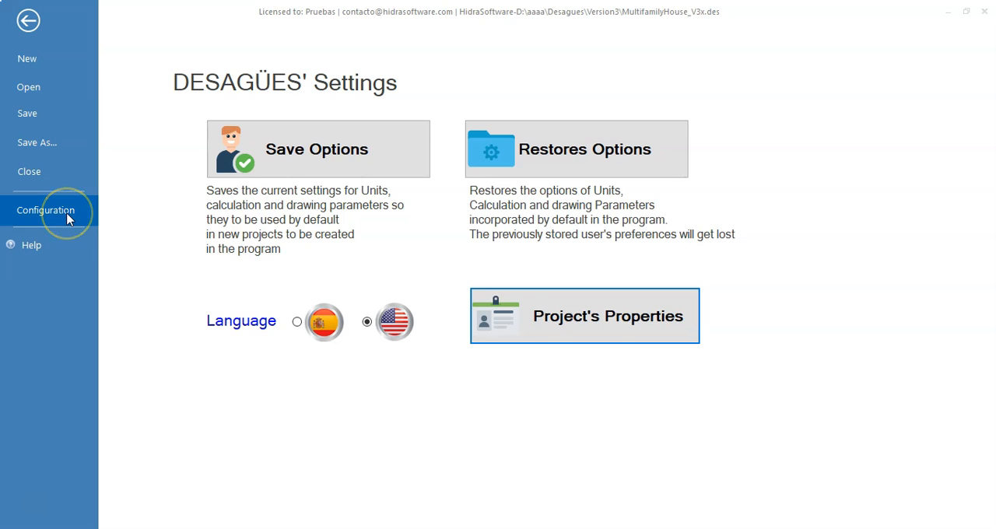
click(599, 343)
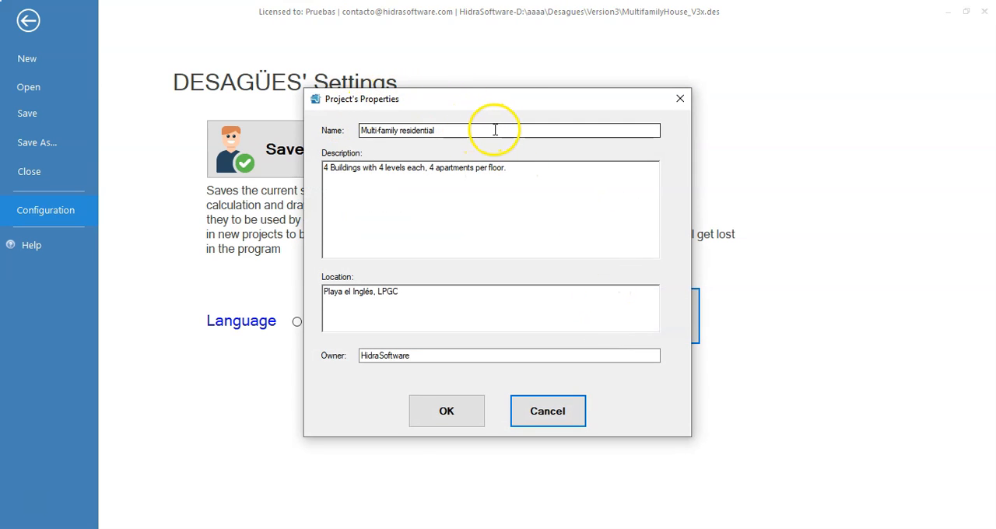
key(Tab)
key(Tab)
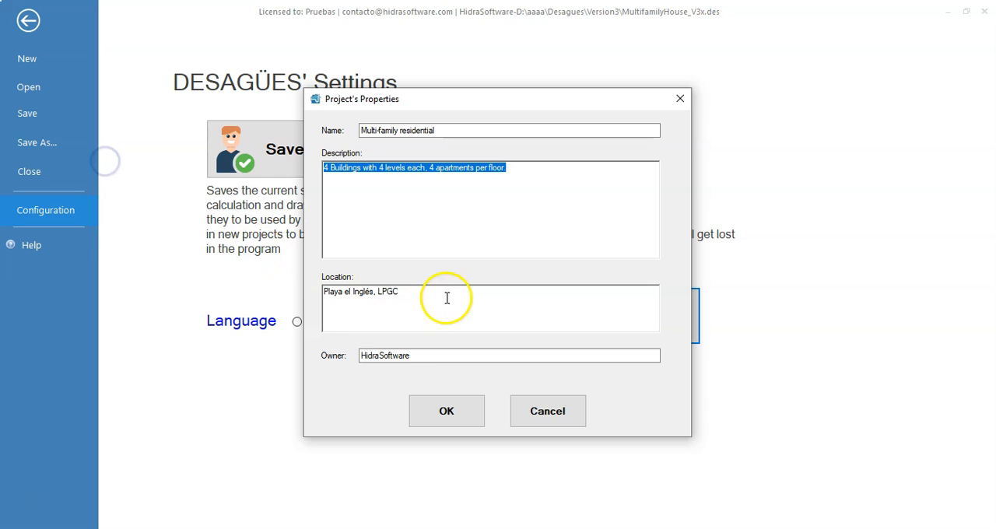
key(Tab)
key(Tab)
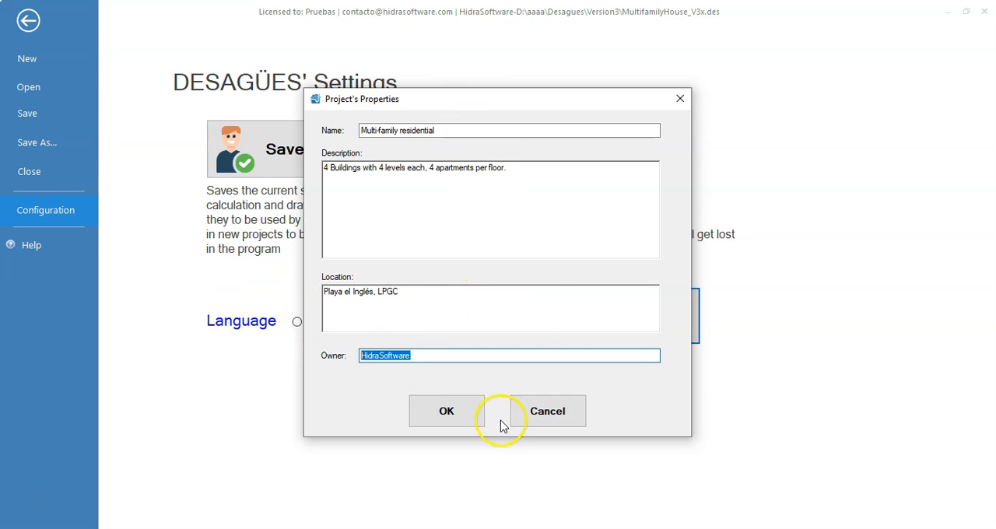
click(467, 418)
click(28, 20)
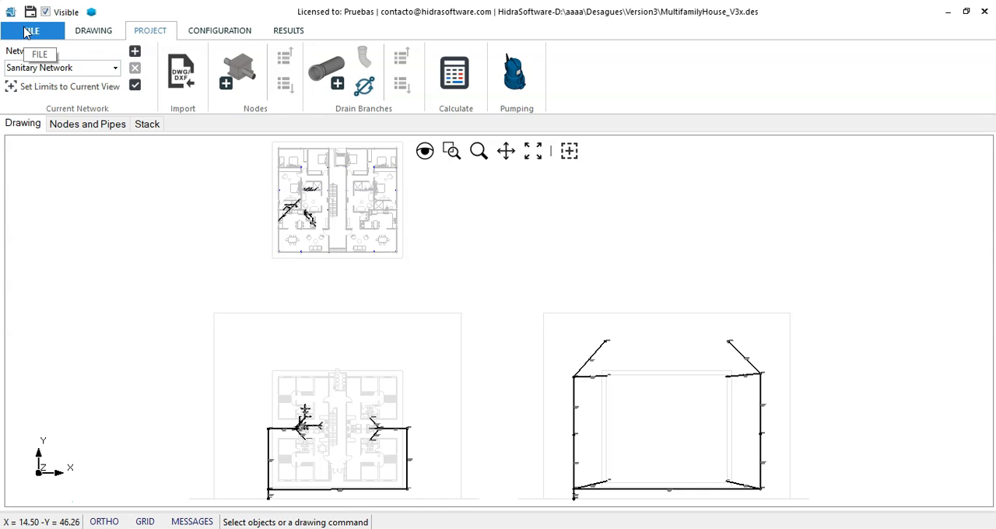
Open the project's resume tables from the results and check which tables are available besides Project's Drain Networks
click(101, 123)
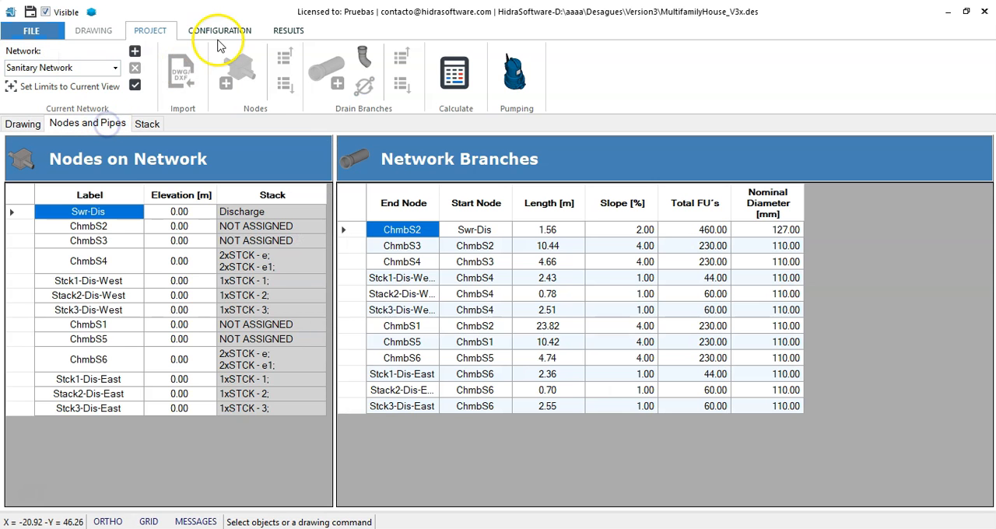
click(287, 29)
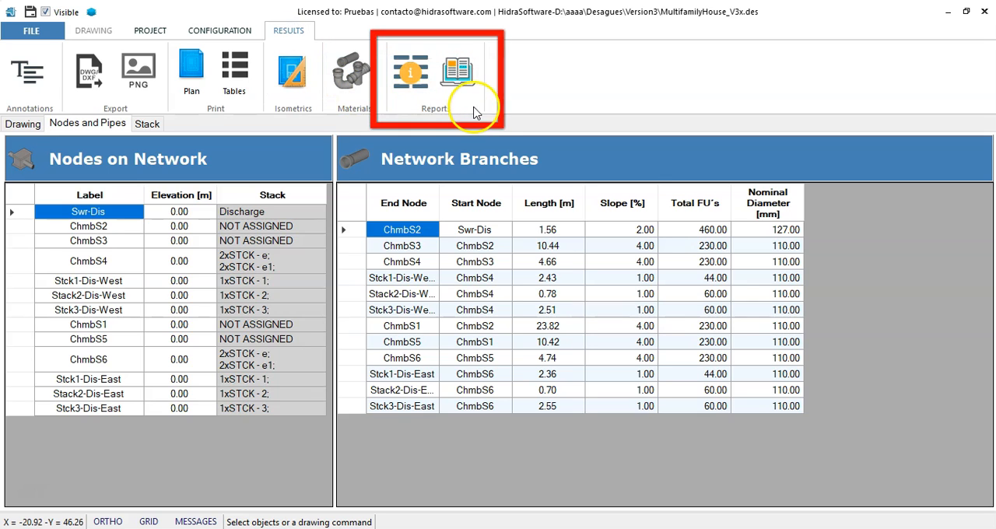
click(411, 74)
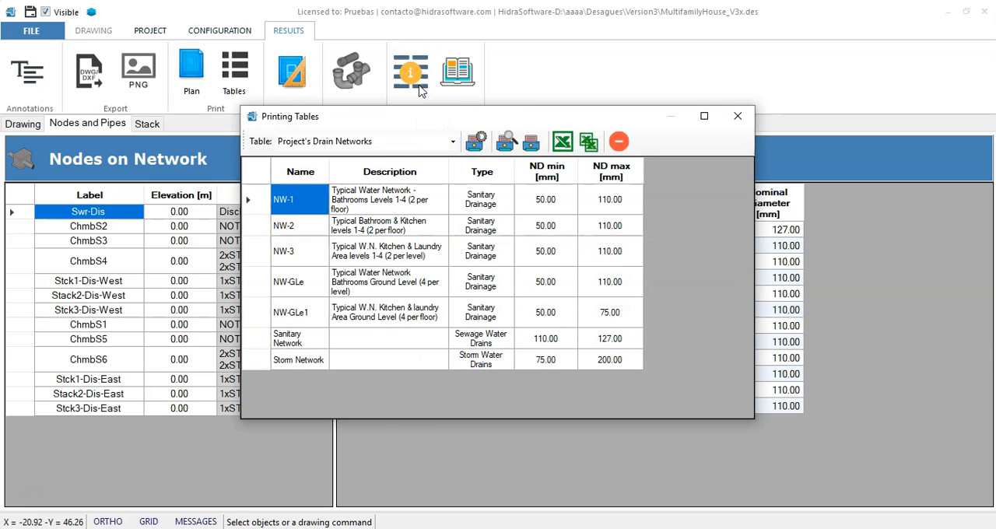
drag(518, 116, 495, 114)
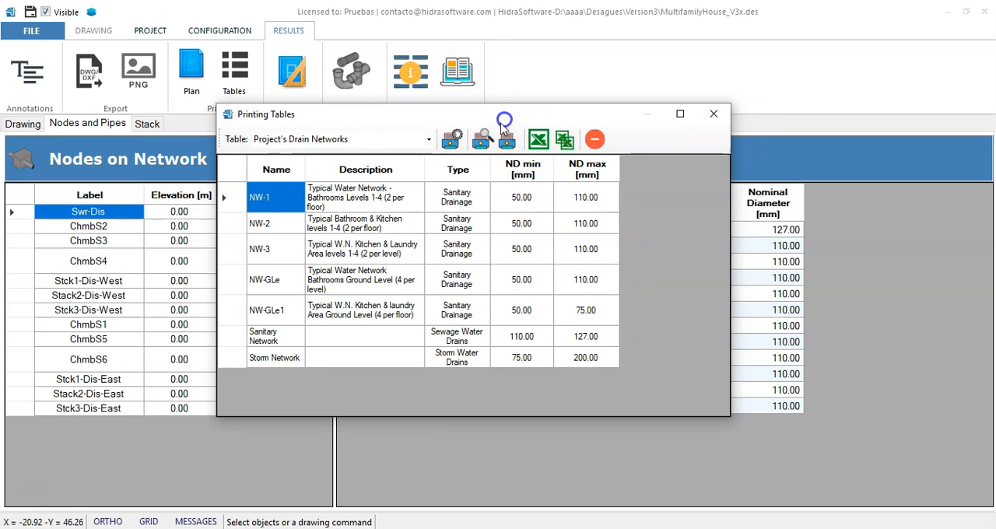
click(429, 140)
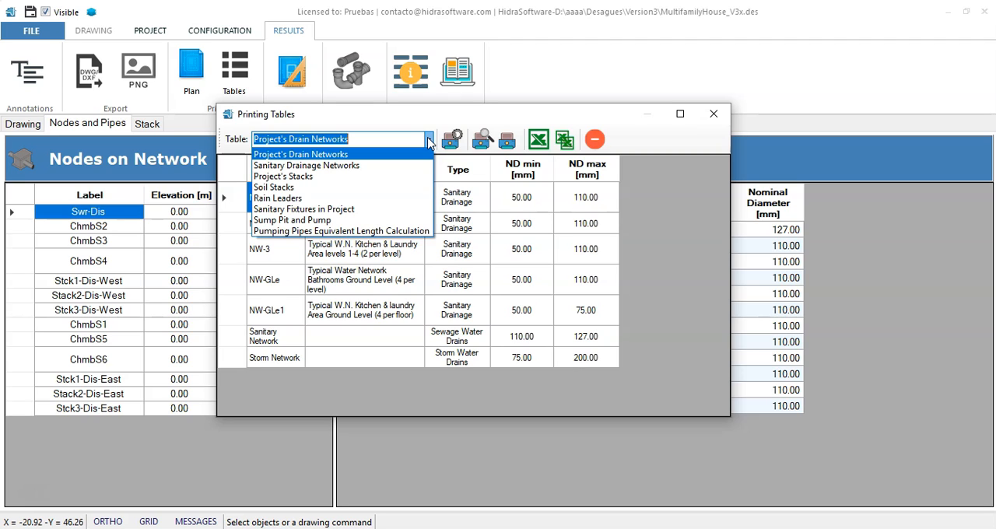
click(420, 113)
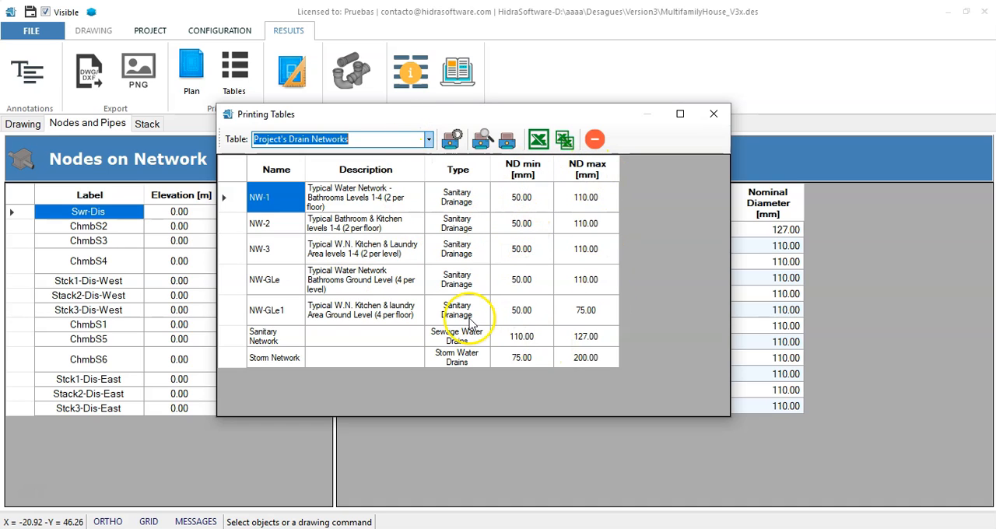
Display the Sanitary Drainage Networks, Project's Stacks and Sanitary Fixtures in Project resume tables one after another
click(428, 139)
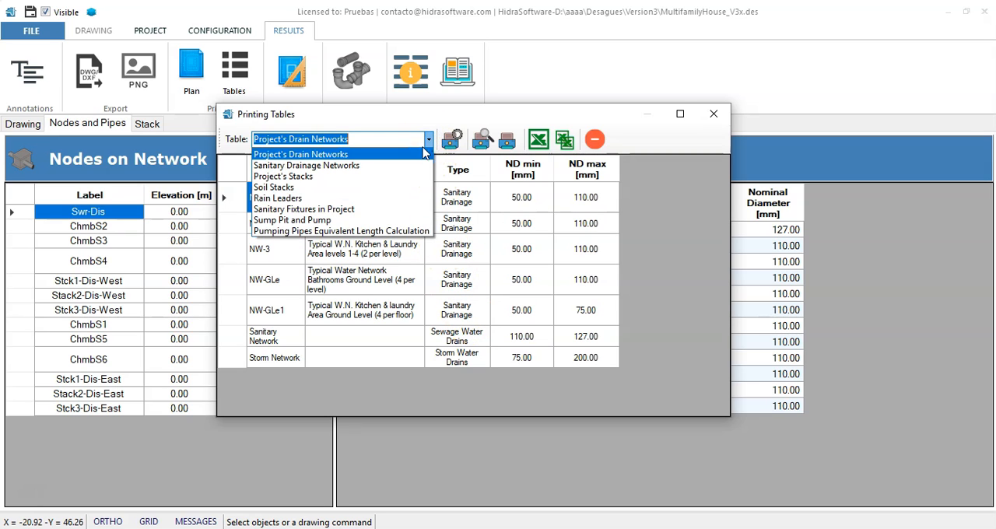
click(354, 165)
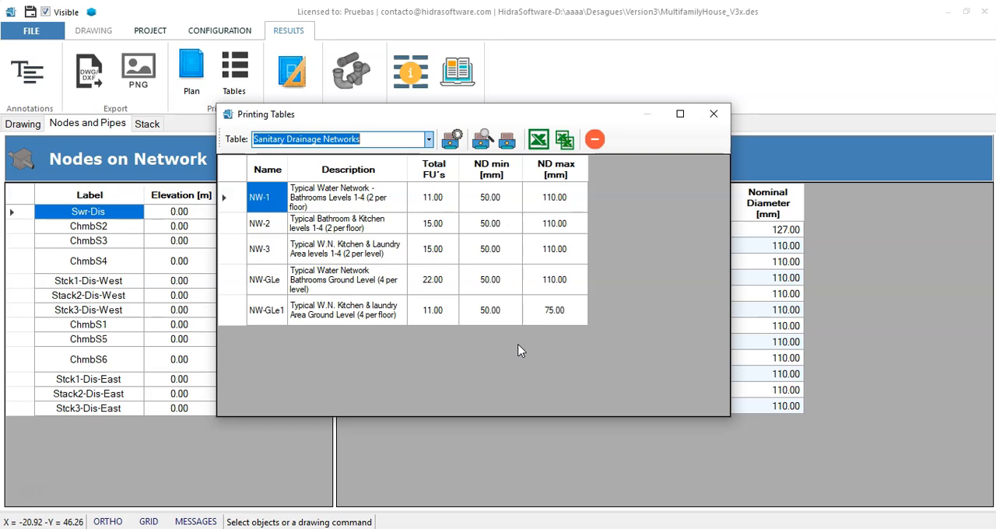
click(429, 140)
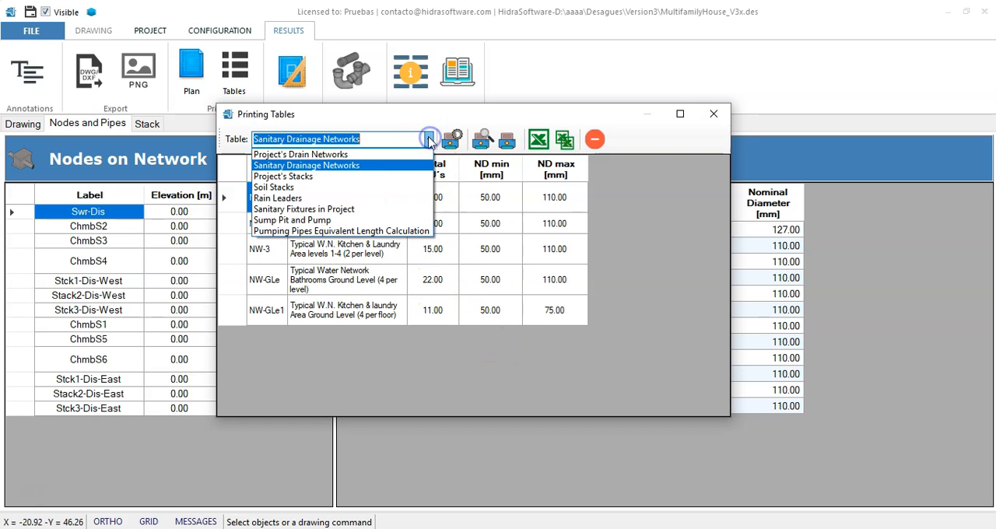
click(391, 175)
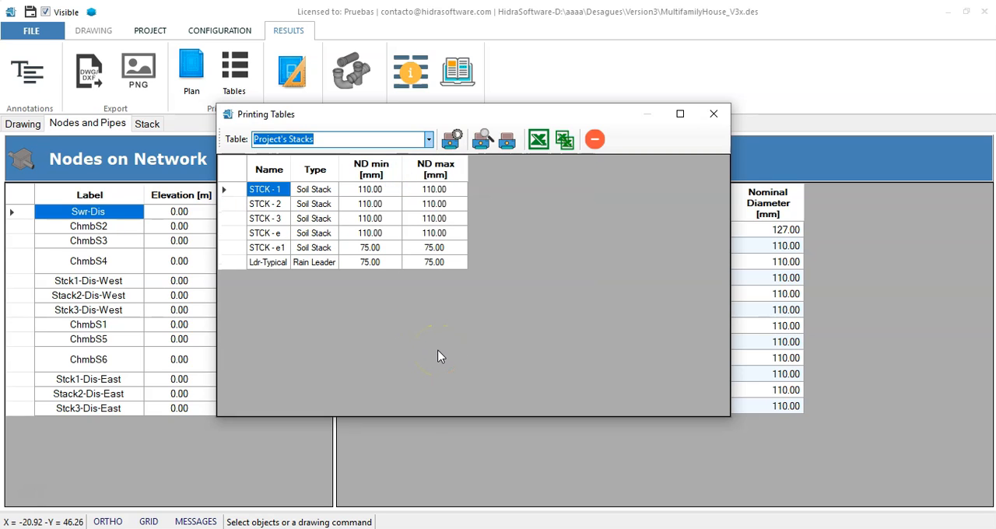
click(431, 142)
click(430, 142)
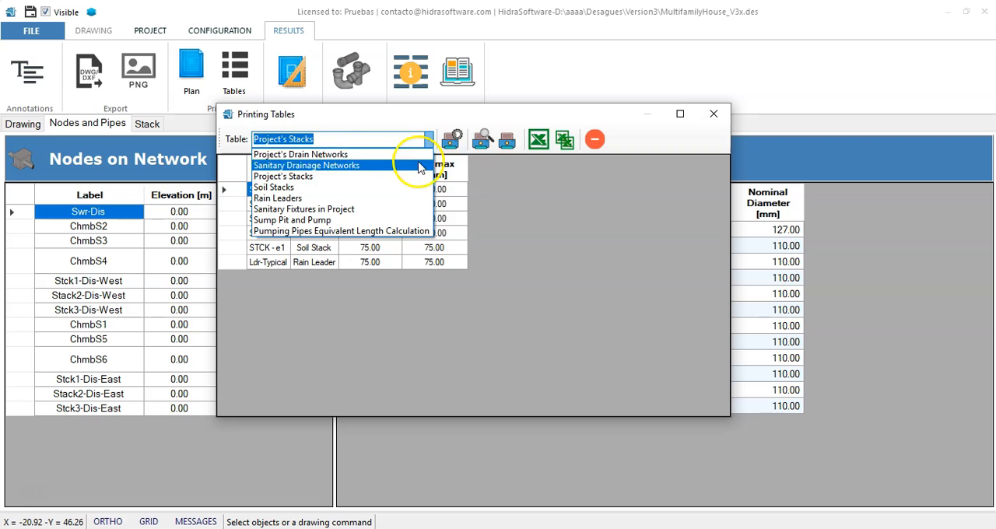
click(379, 208)
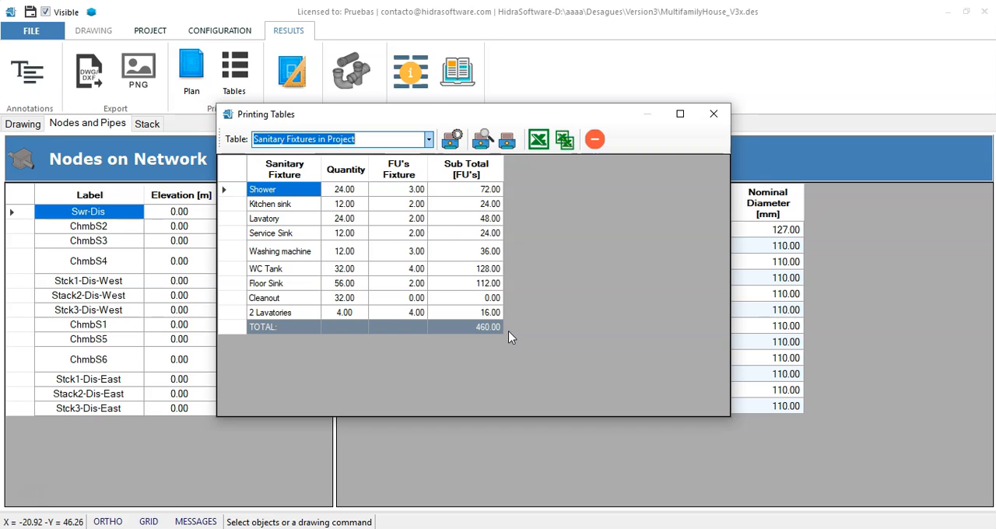
Display the Sump Pit and Pump resume table and examine its basin, pump and discharge pipe parameters
click(427, 138)
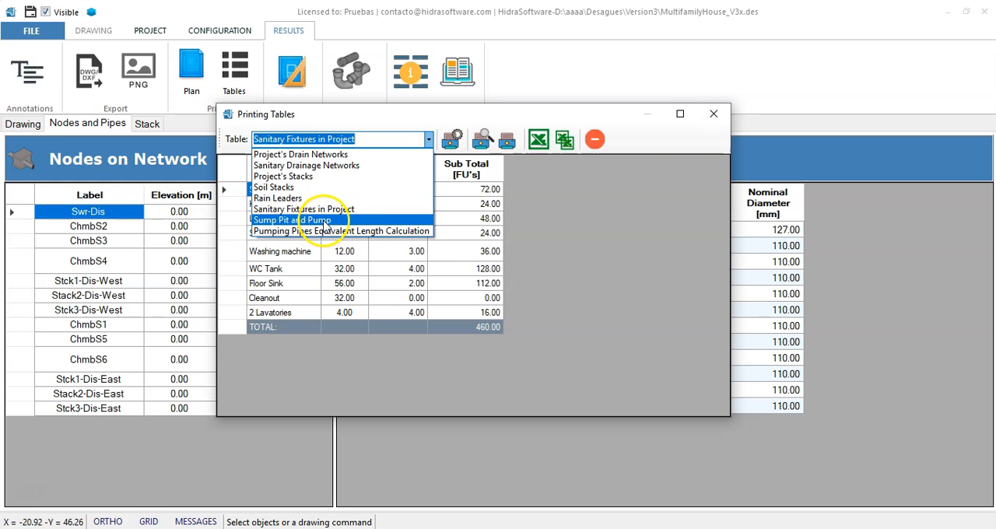
click(332, 221)
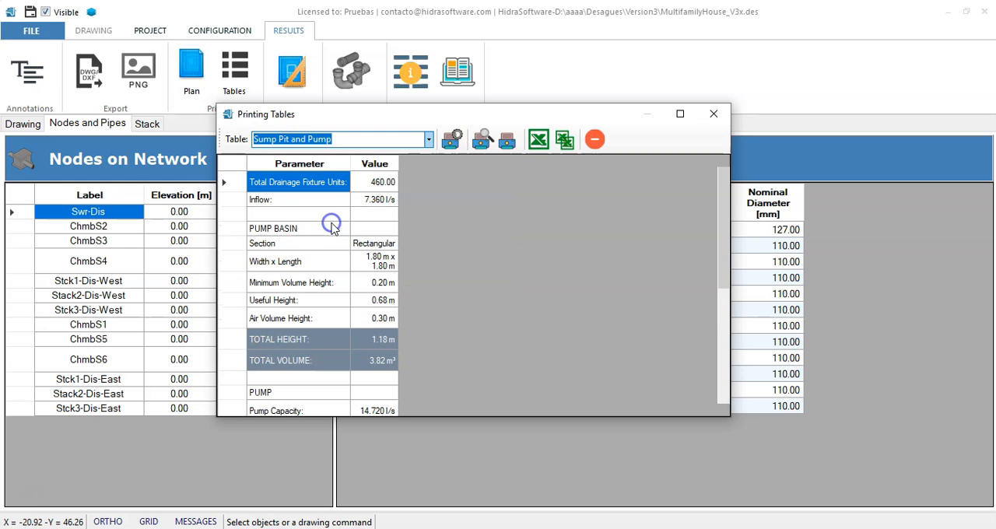
scroll(338, 220, down, 5)
scroll(338, 219, down, 2)
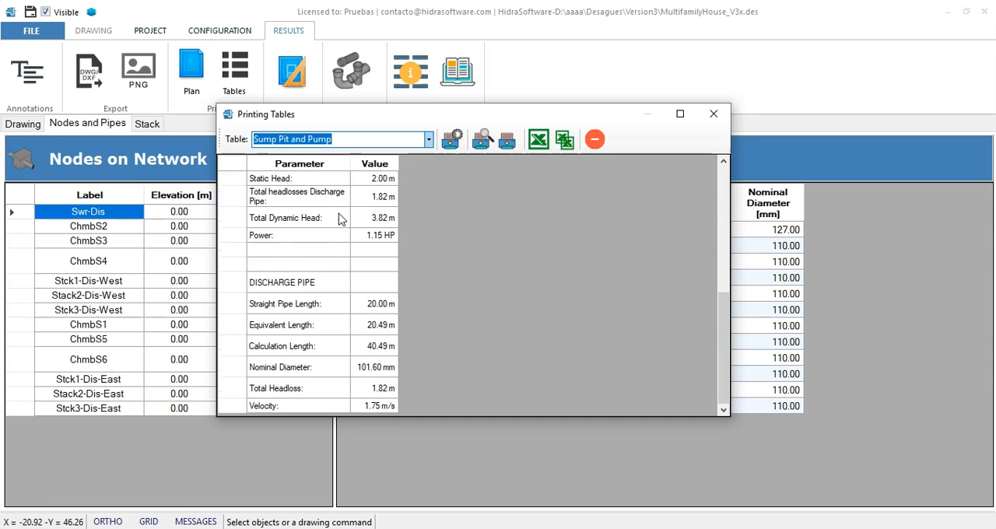
scroll(338, 218, up, 7)
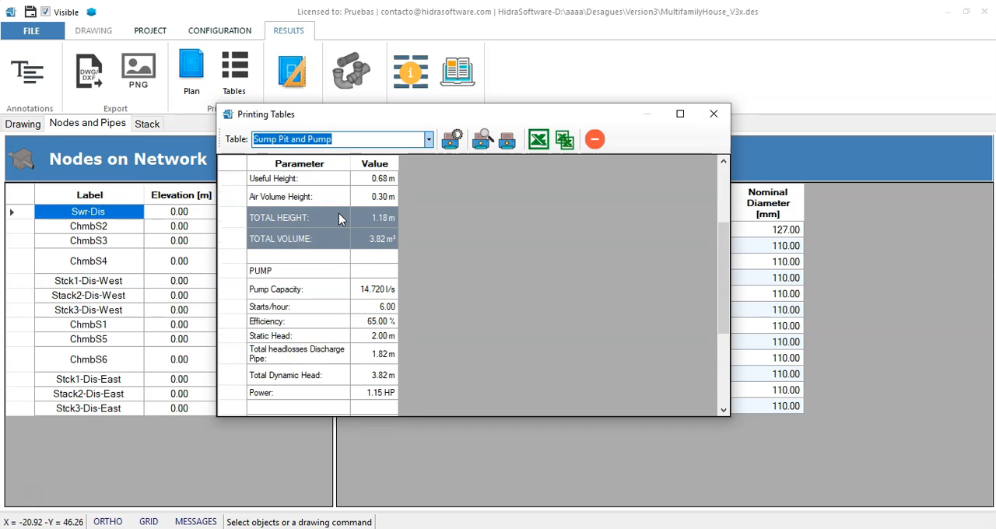
Display the Pumping Pipes Equivalent Length Calculation and Project's Drain Networks tables, and close the resume tables
click(428, 140)
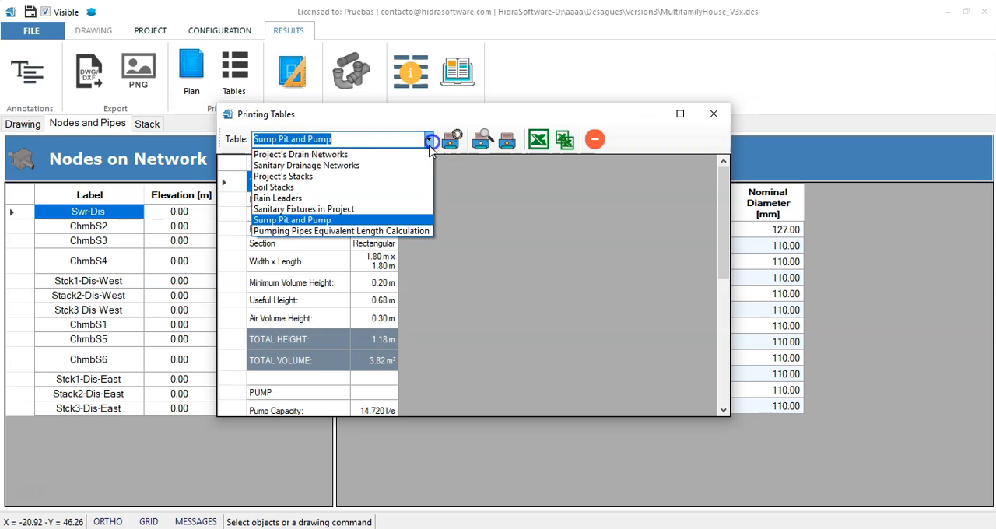
click(382, 230)
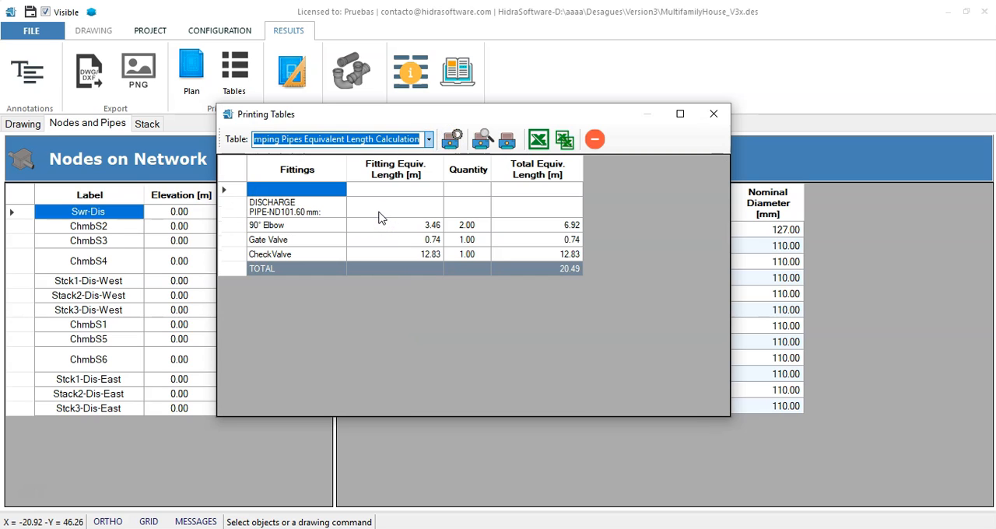
click(428, 140)
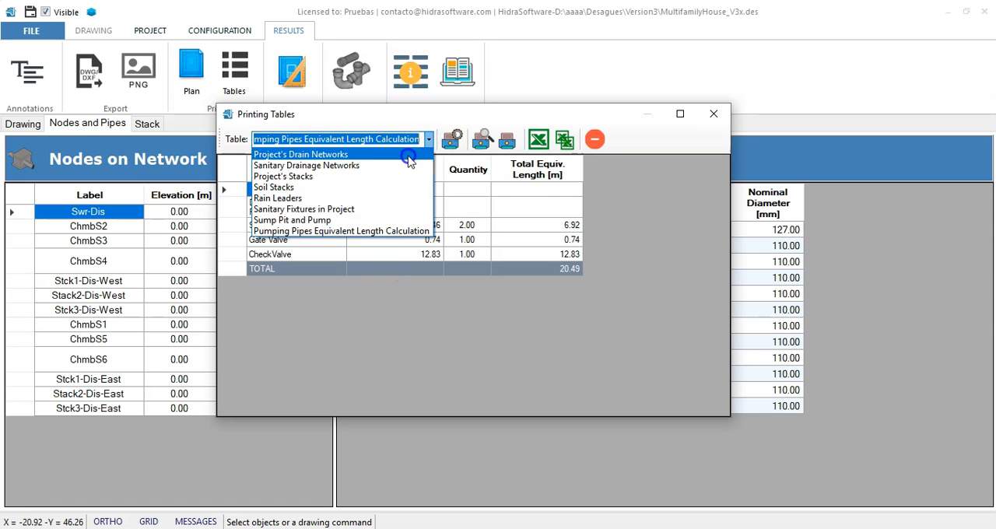
click(406, 154)
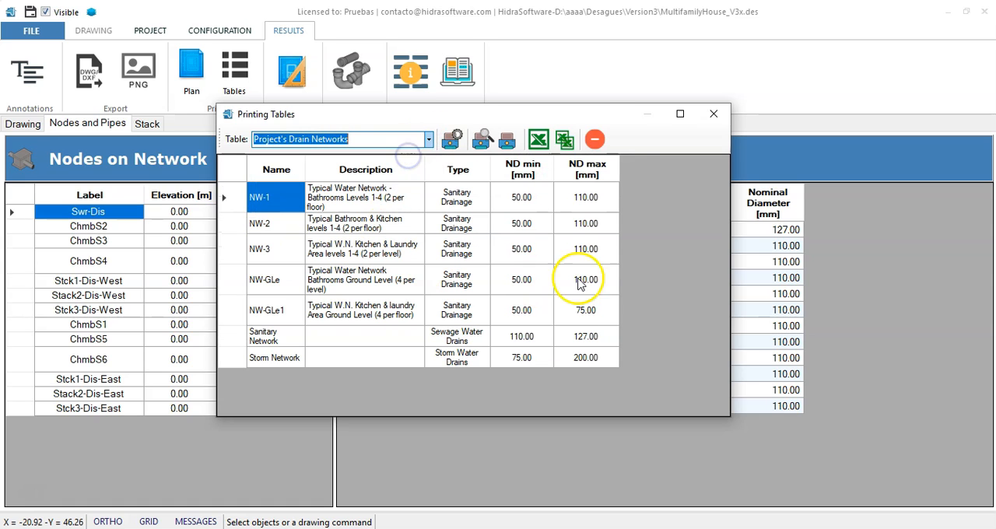
click(593, 140)
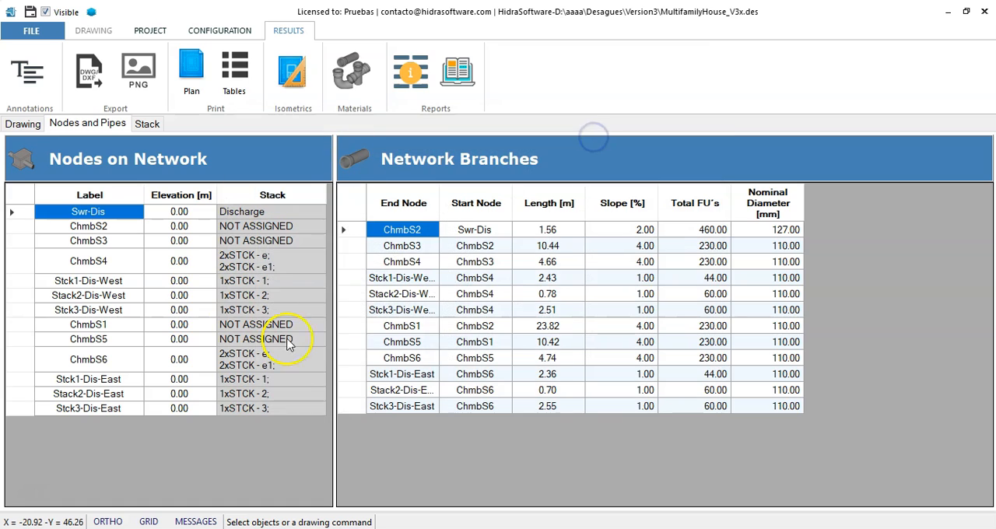
Return to the drawing view, open the Project Reports Designer Tool, and enlarge and reposition its window
click(24, 125)
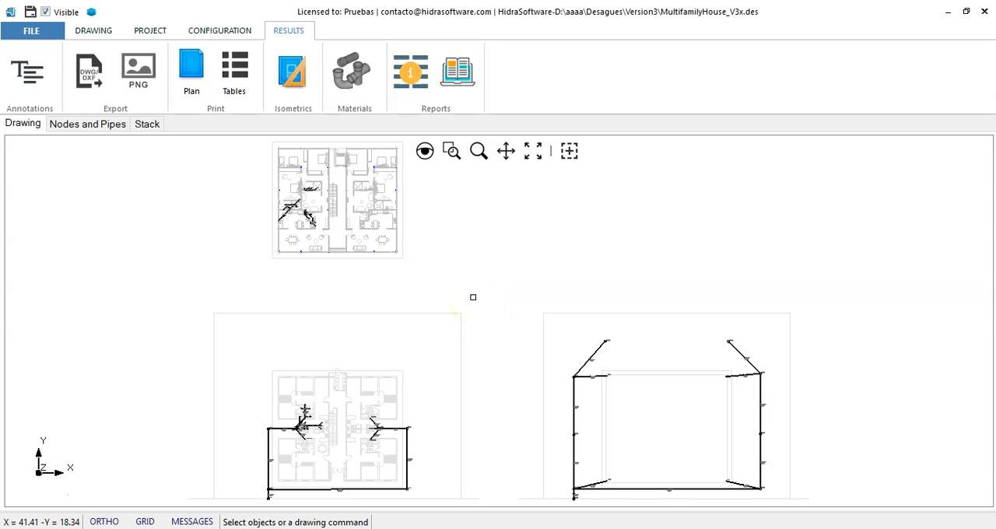
click(469, 91)
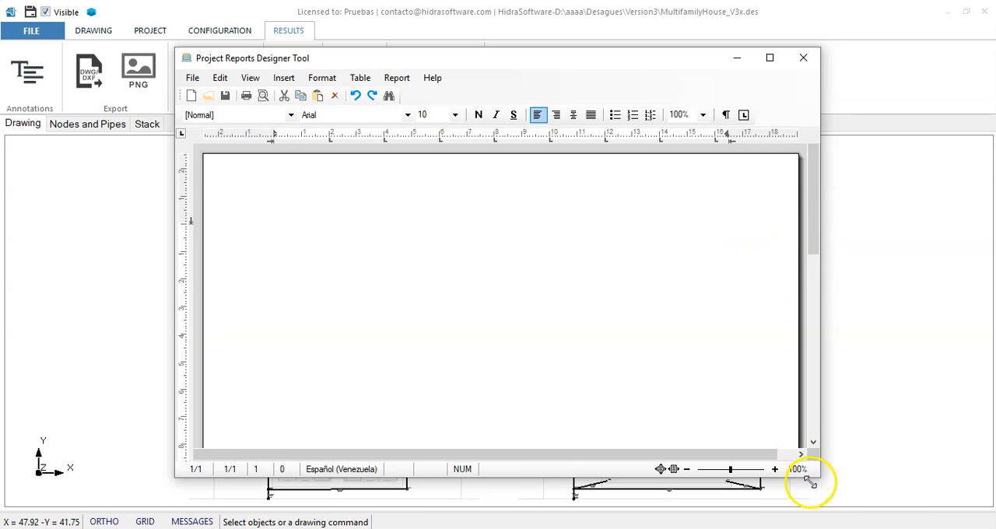
drag(817, 477, 815, 520)
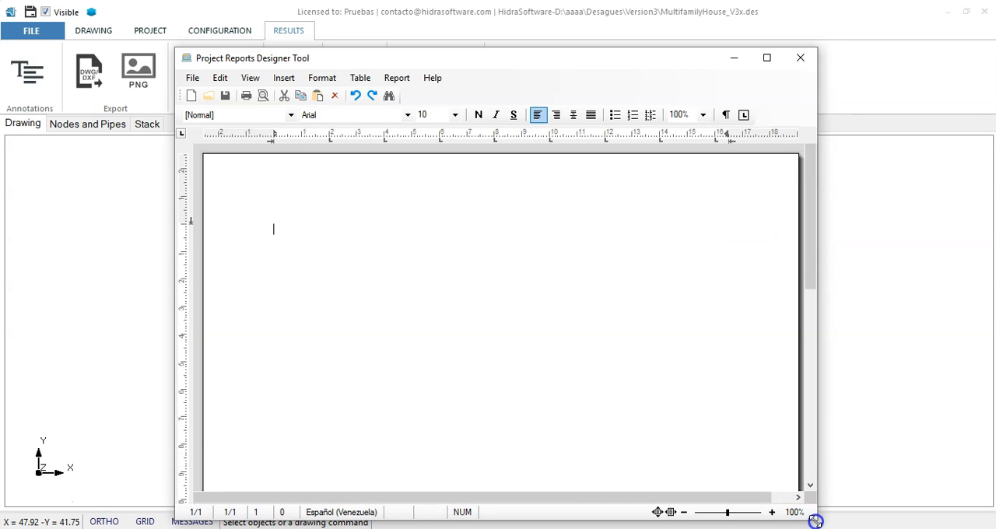
drag(653, 46, 652, 21)
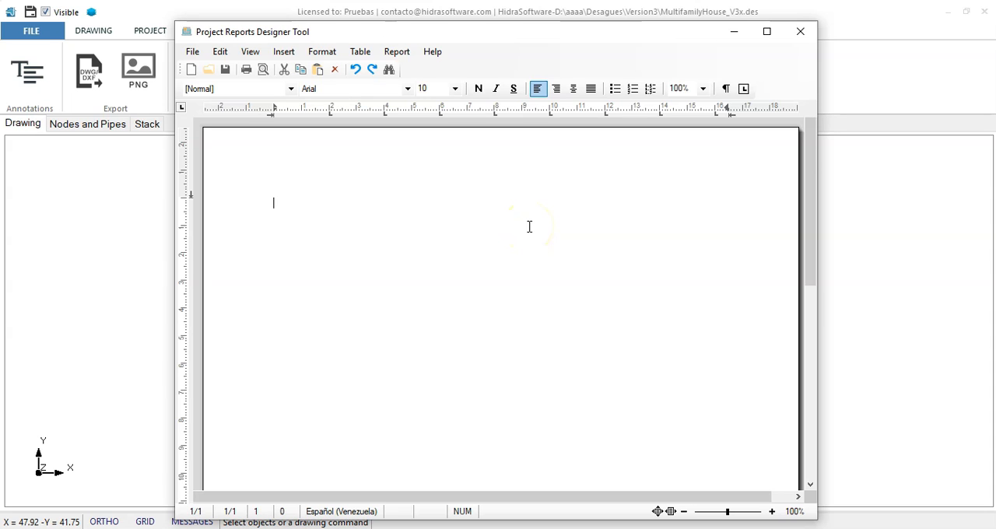
click(284, 51)
click(321, 51)
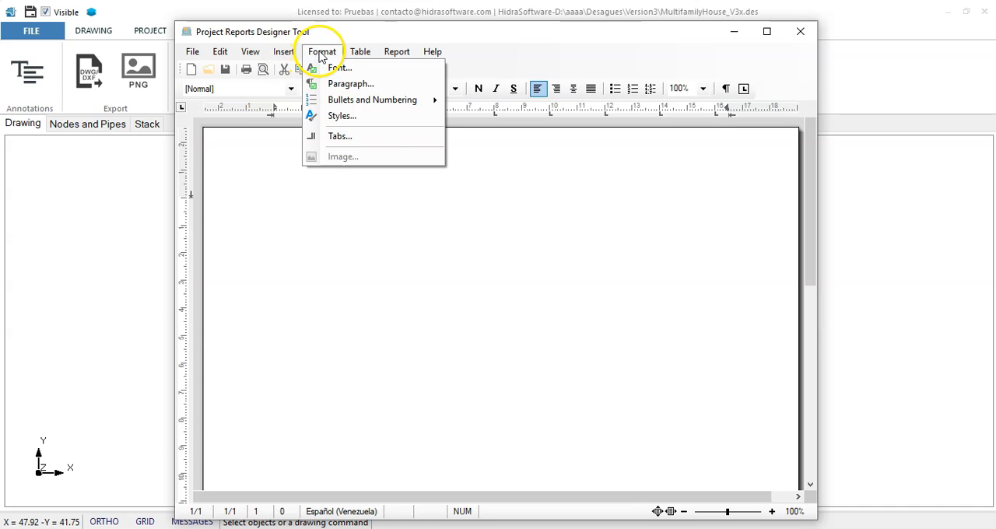
click(356, 51)
mouse_move(436, 53)
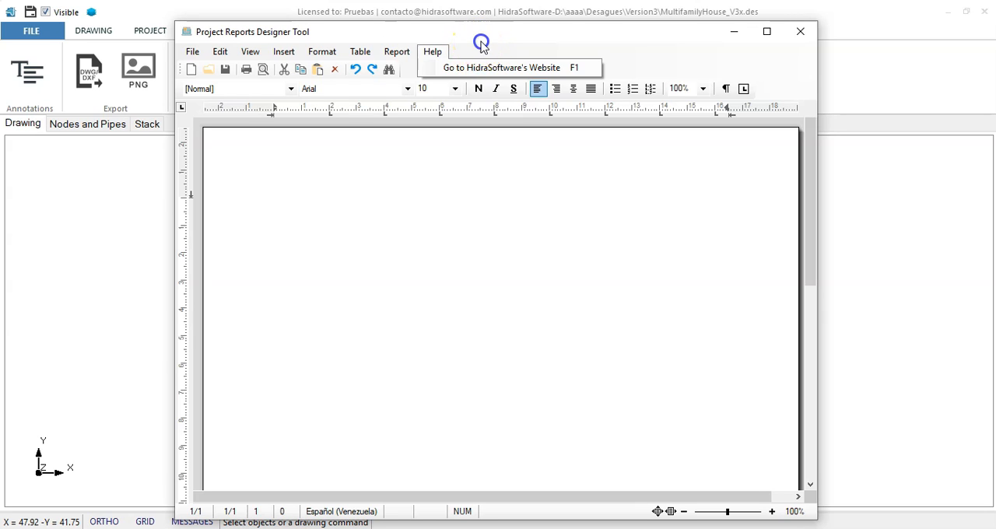
click(481, 50)
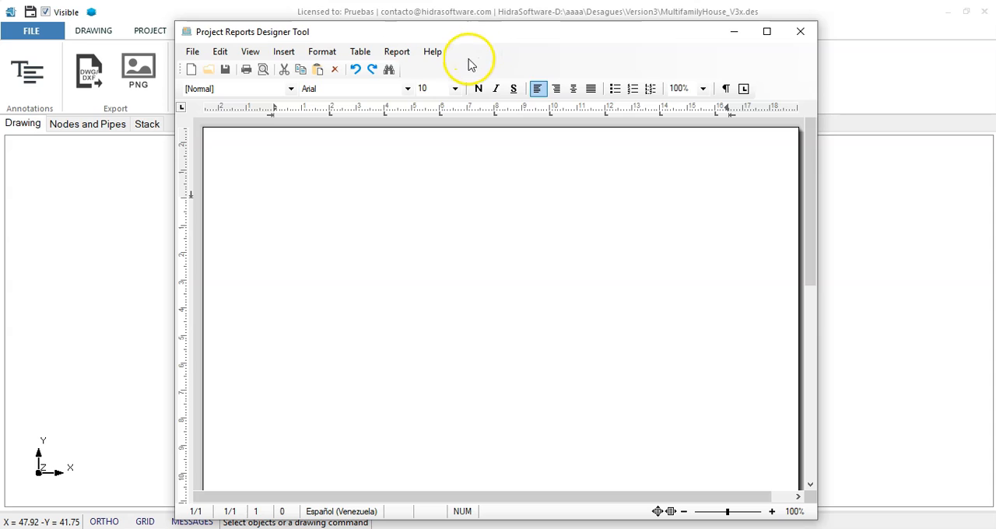
Review the report designer's font settings and dismiss them without making changes
click(331, 56)
click(335, 67)
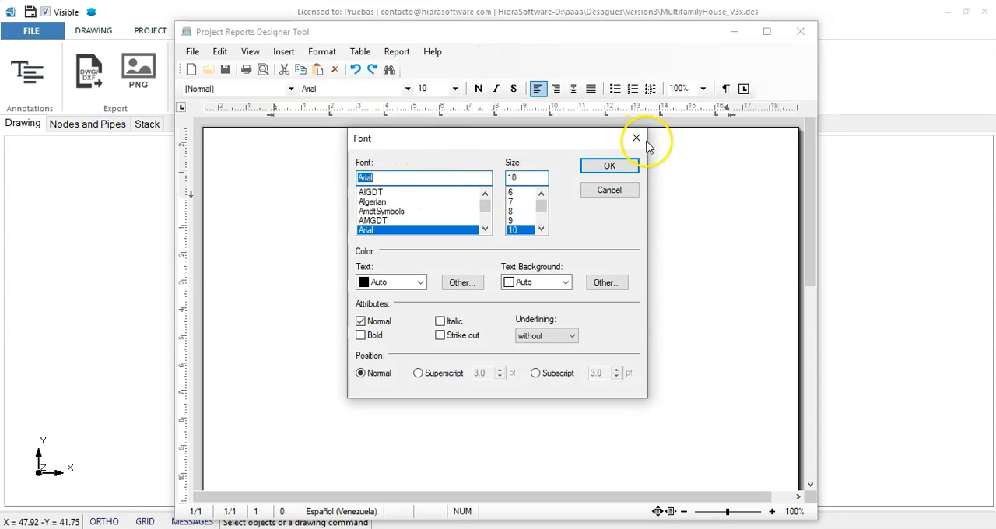
click(636, 137)
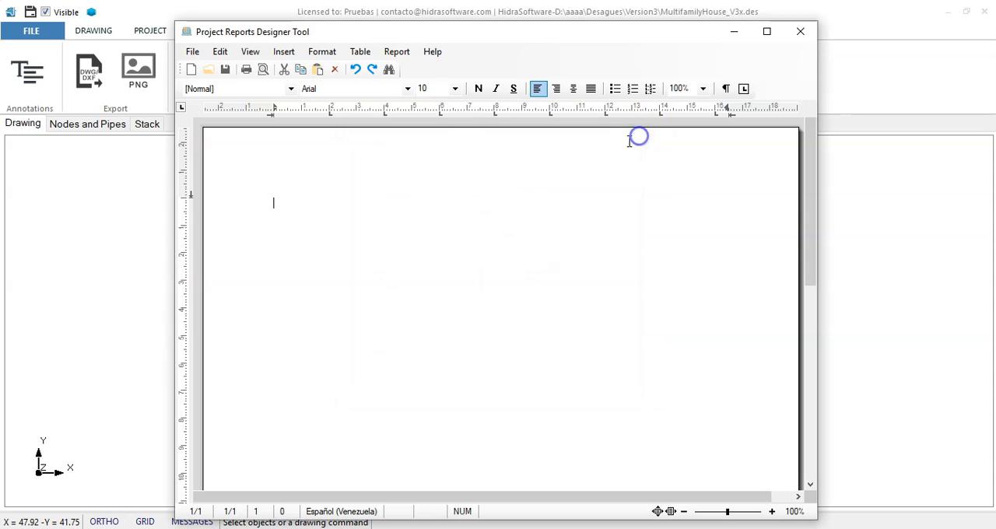
click(410, 152)
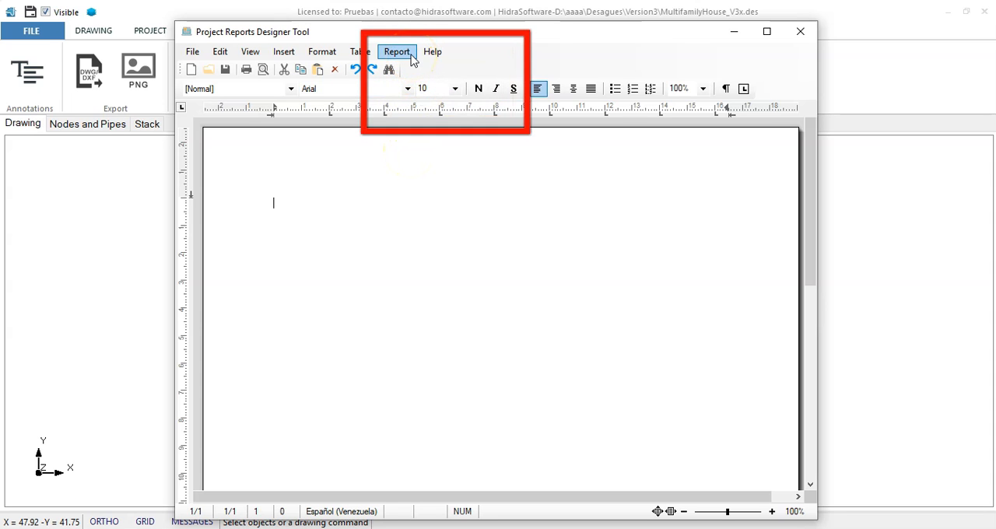
click(397, 52)
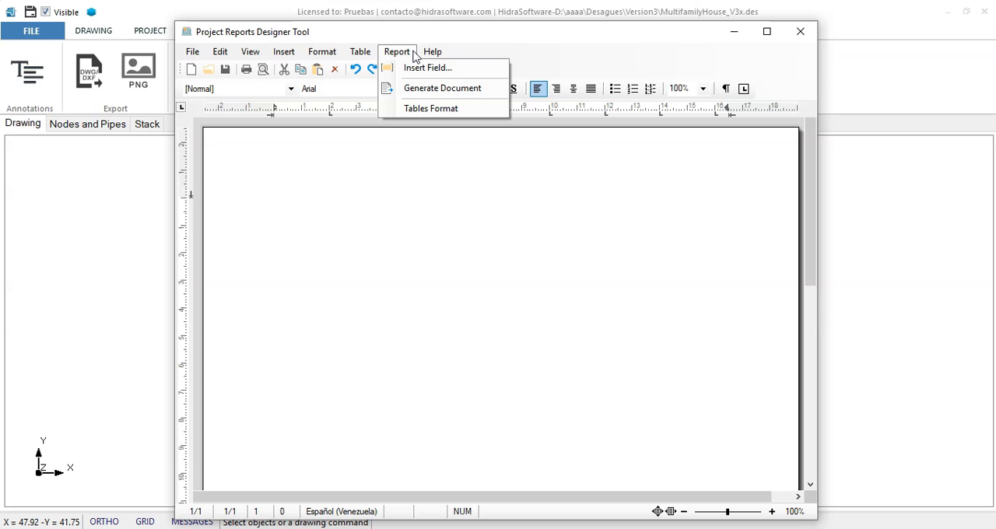
click(446, 34)
click(193, 52)
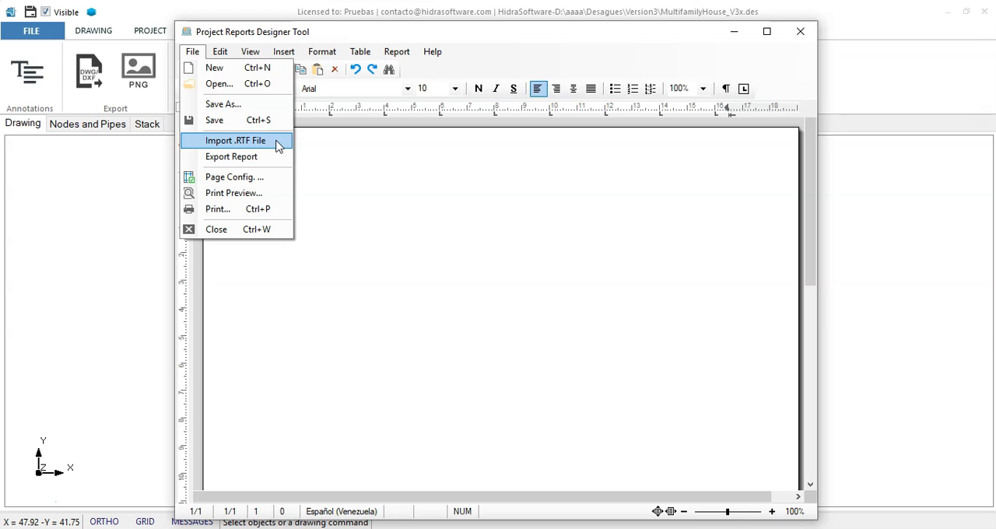
click(280, 159)
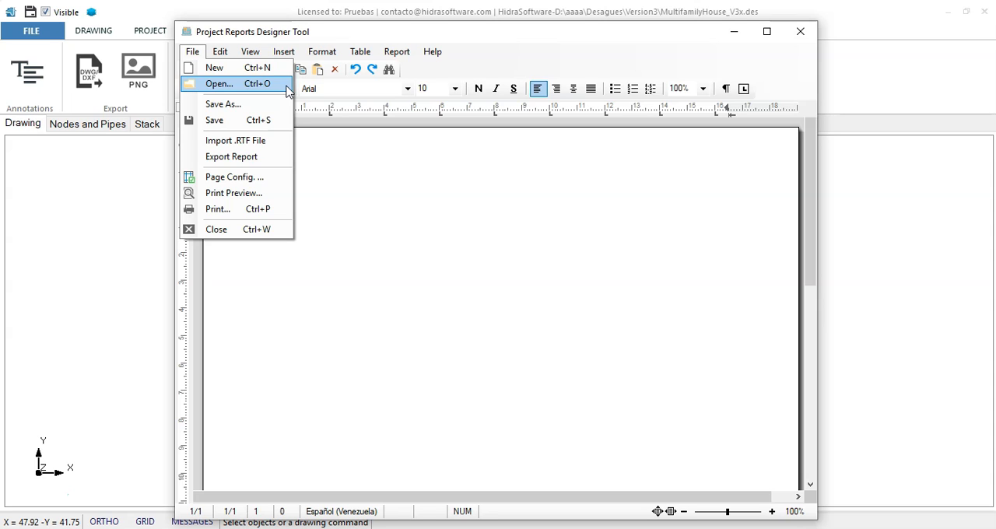
click(548, 39)
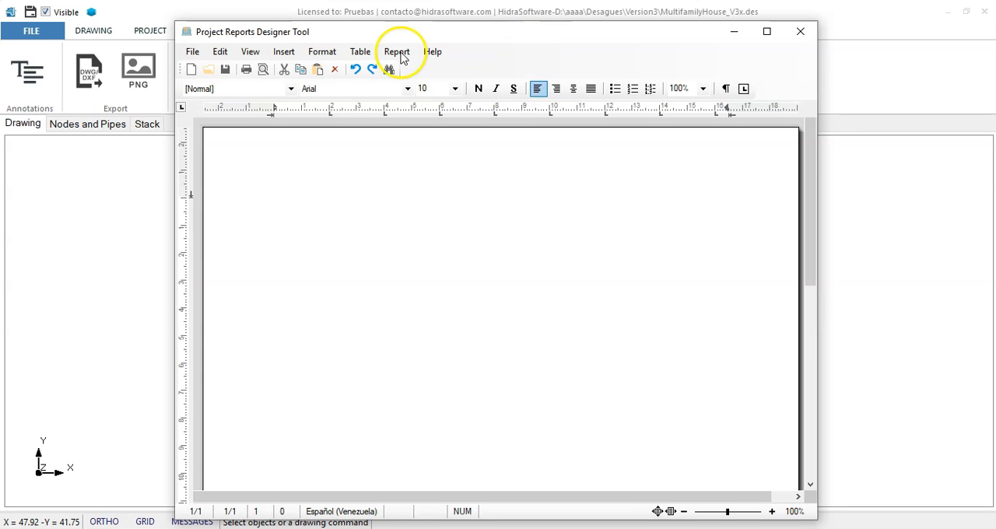
Create a new blank report and open the list of project fields available for insertion
click(192, 51)
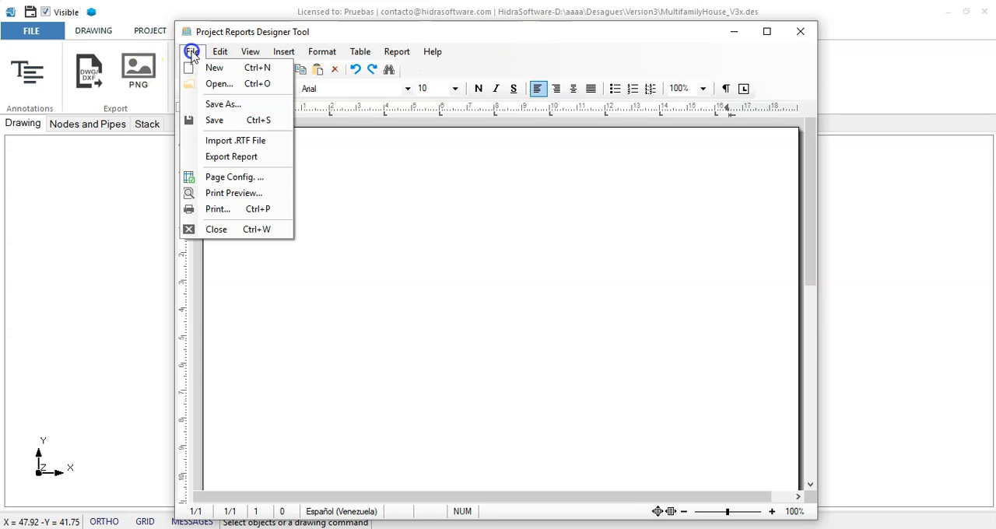
click(232, 69)
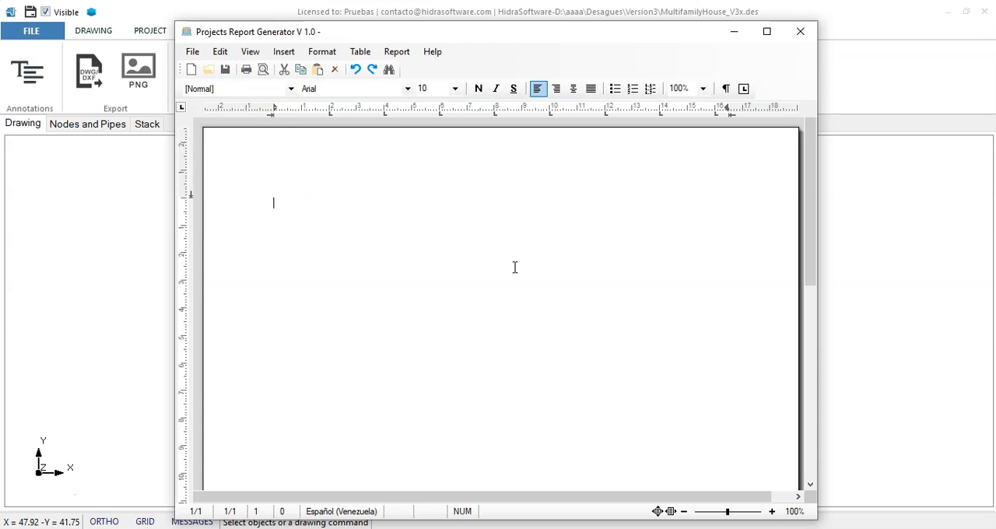
click(409, 56)
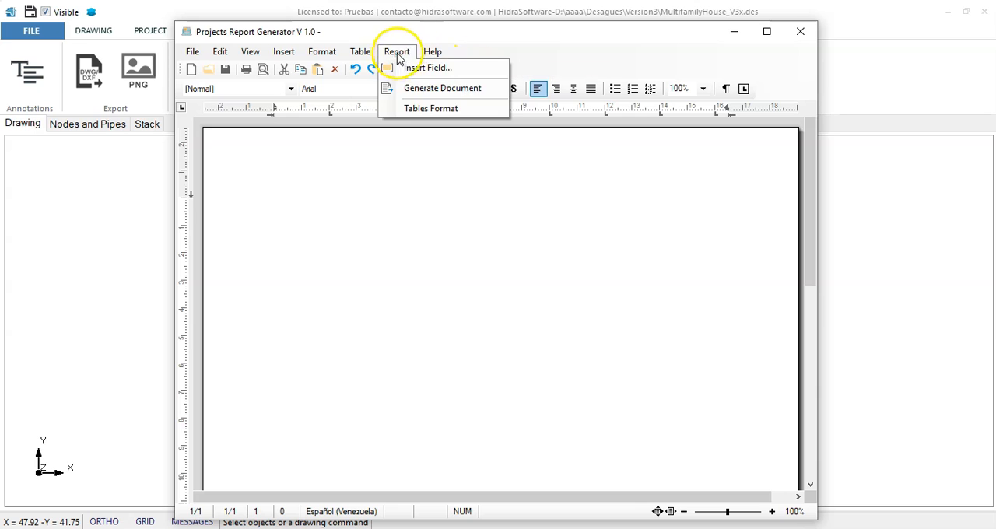
click(427, 68)
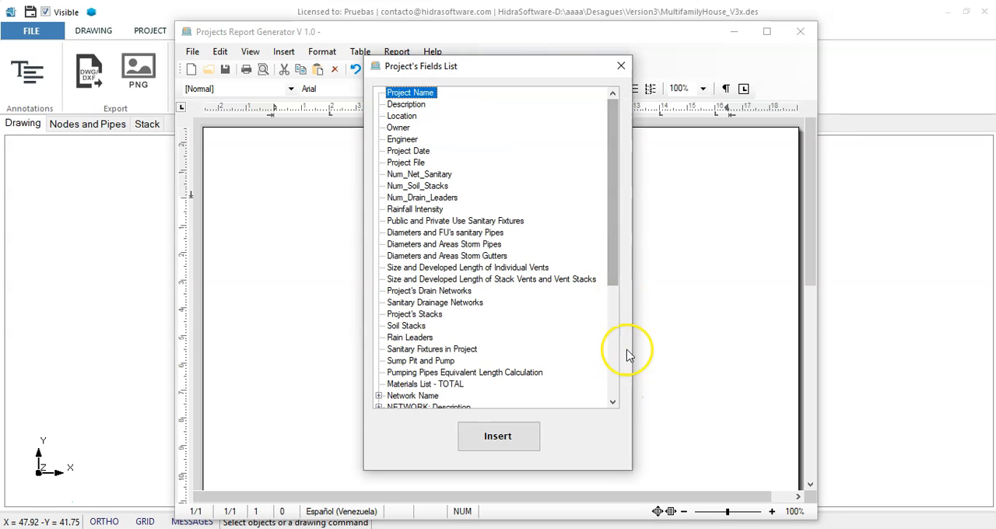
drag(553, 68, 519, 49)
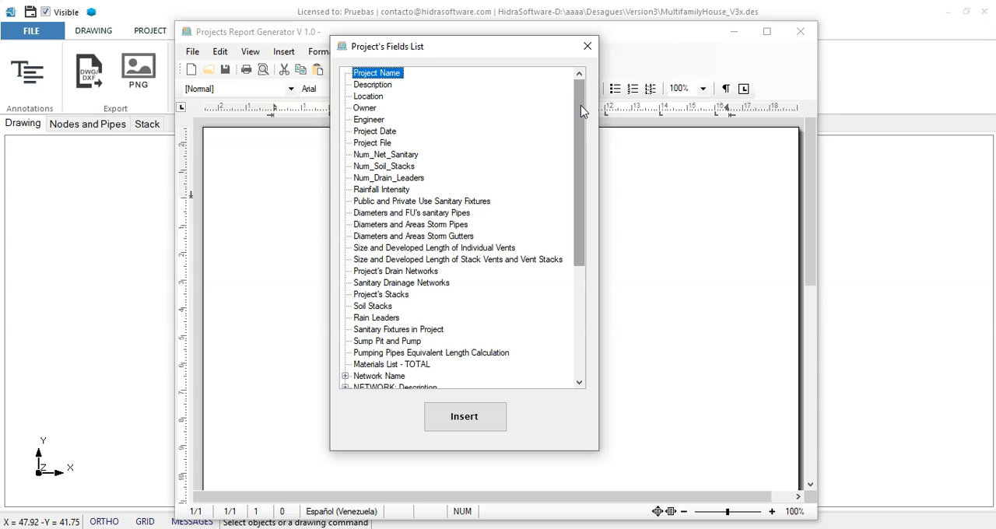
Examine the Project's Fields List from the general project data through to the network and stack fields
click(752, 195)
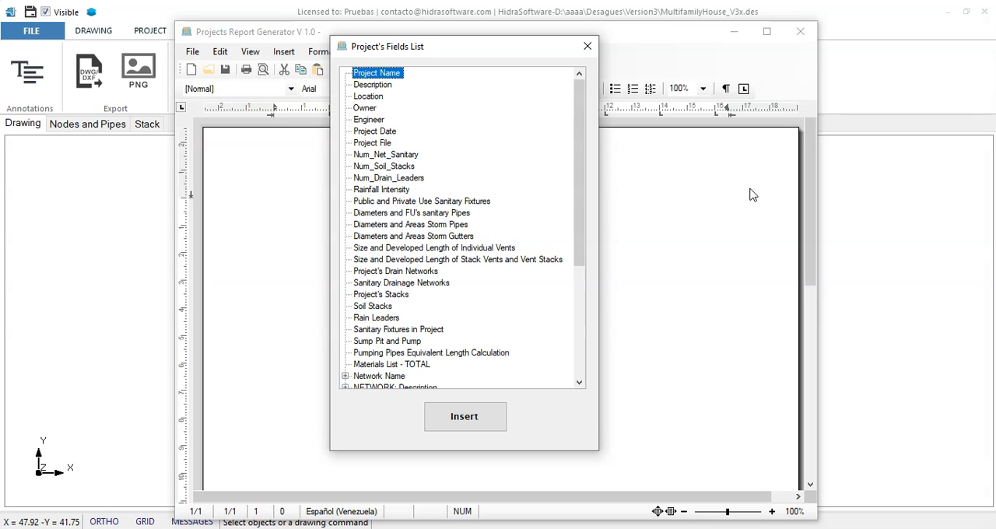
click(612, 294)
click(534, 269)
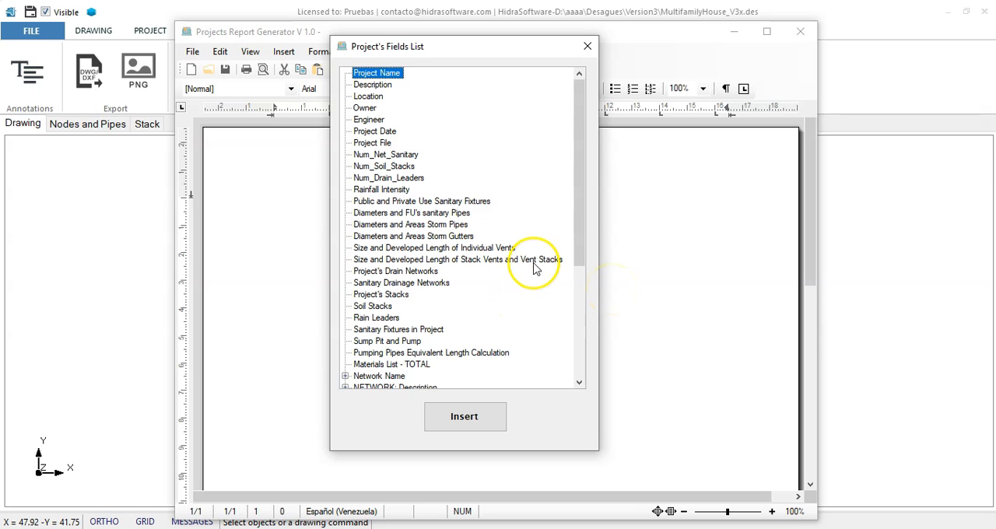
scroll(534, 269, down, 5)
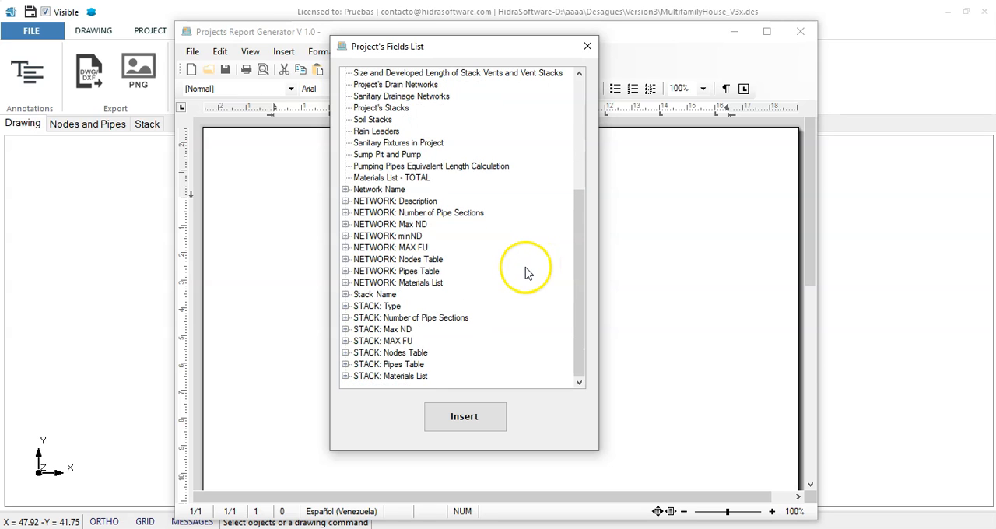
scroll(512, 360, up, 1)
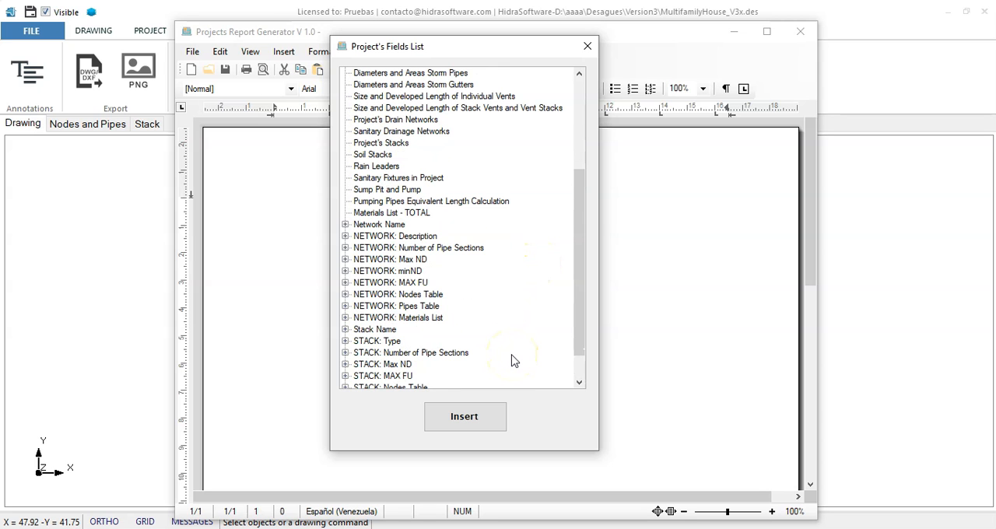
scroll(513, 360, up, 5)
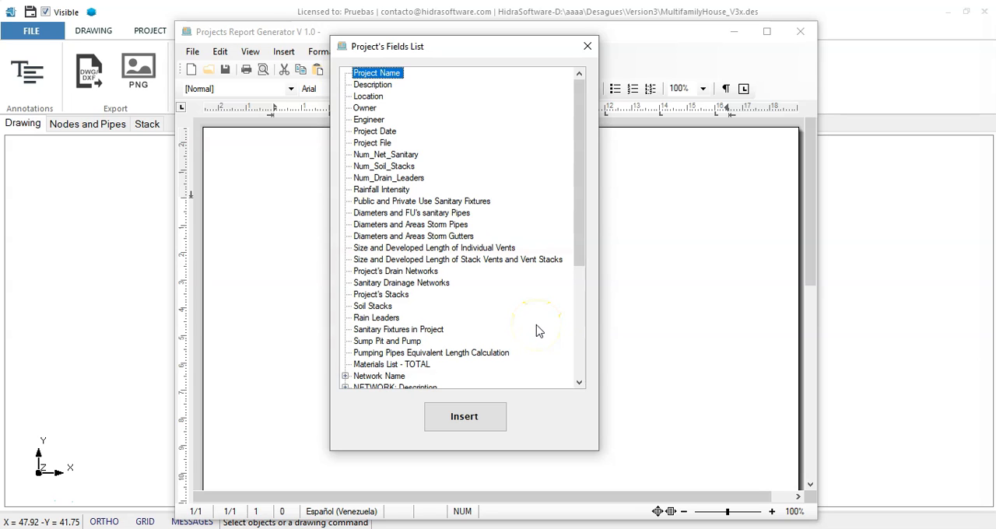
scroll(536, 330, down, 1)
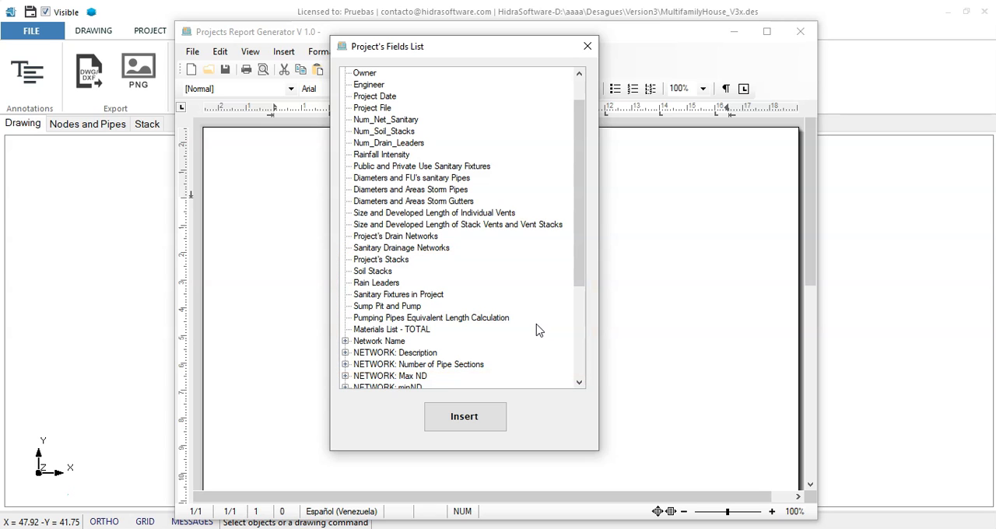
scroll(536, 331, down, 5)
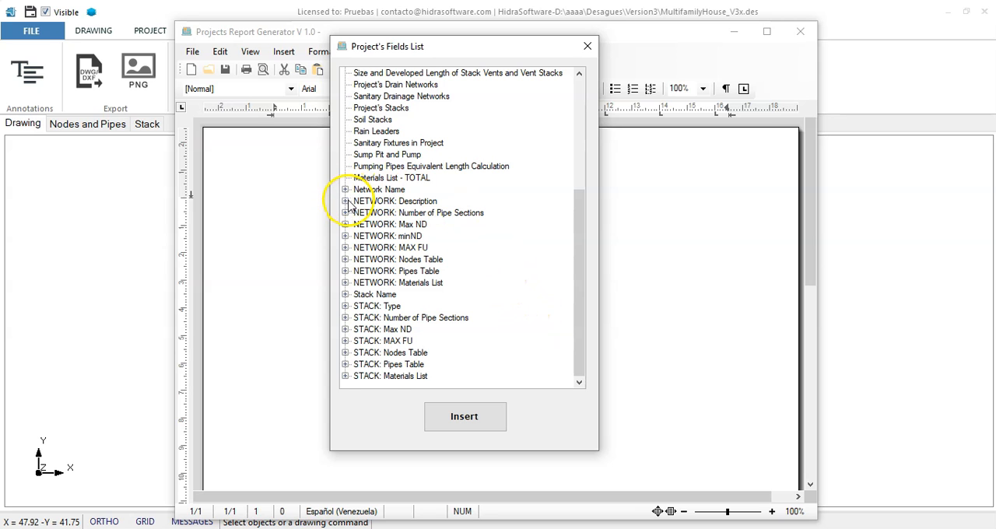
Examine the network and stack entries under the Description, Number of Pipe Sections, Max ND and minND fields, and close the Project's Fields List
click(345, 202)
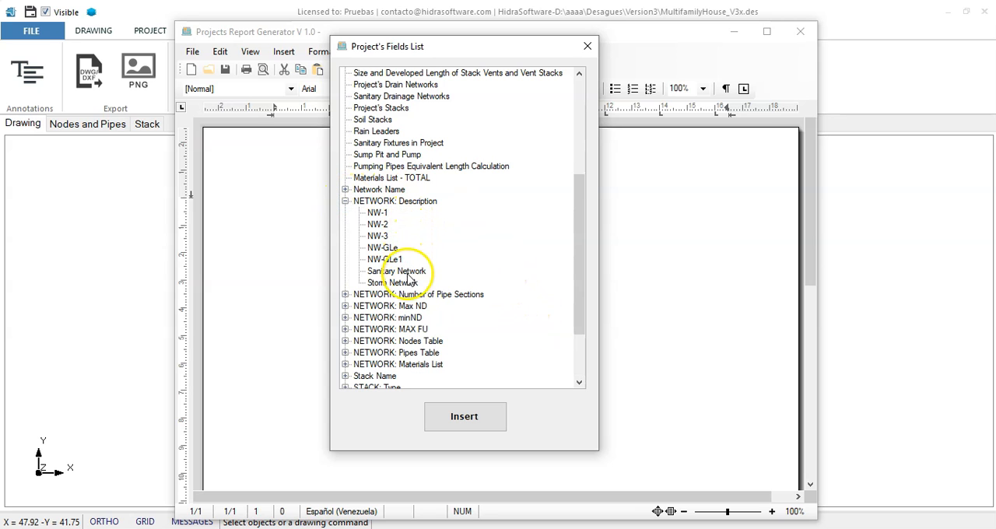
click(346, 202)
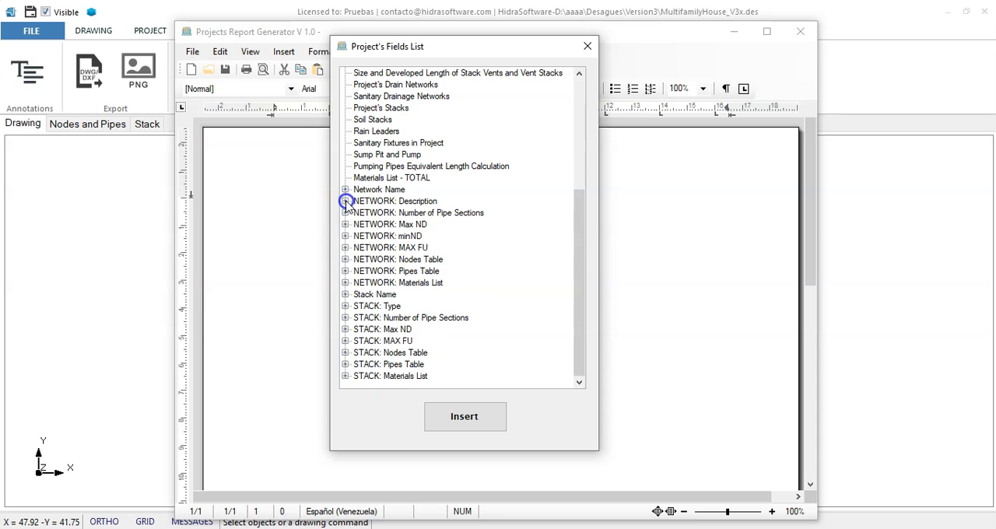
click(345, 317)
scroll(350, 336, down, 2)
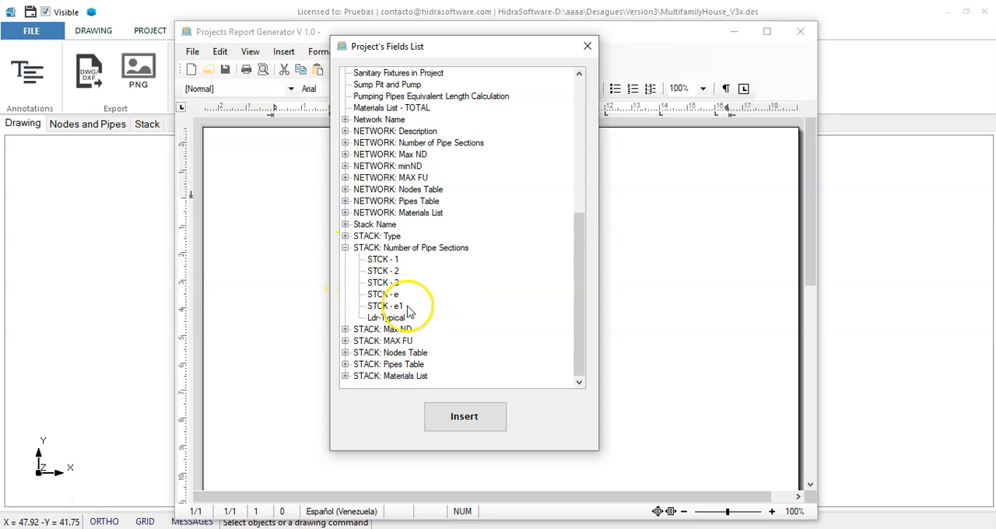
click(346, 247)
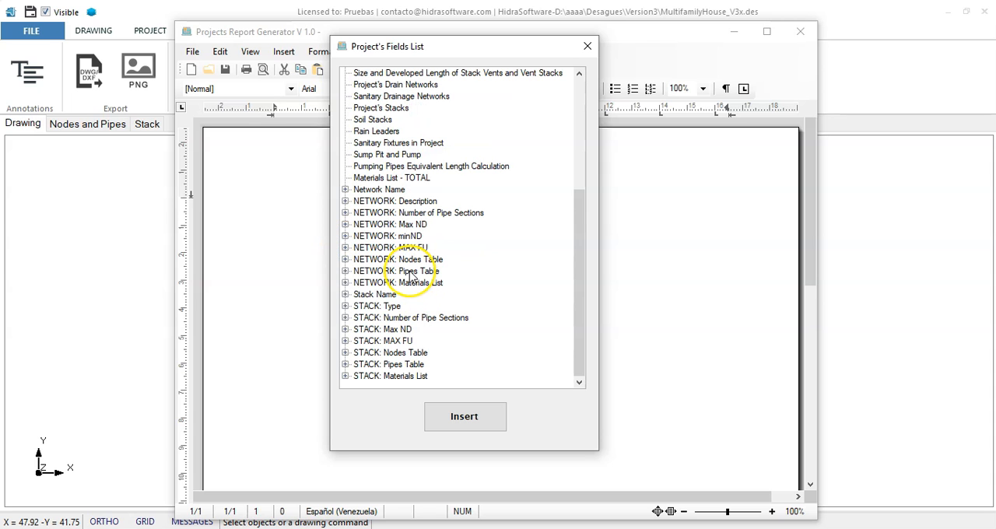
click(346, 224)
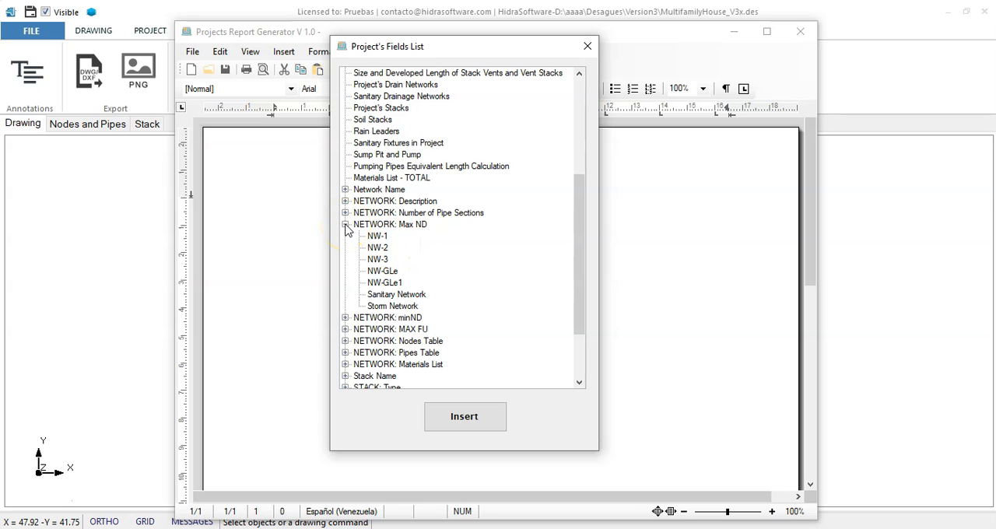
click(346, 224)
click(345, 236)
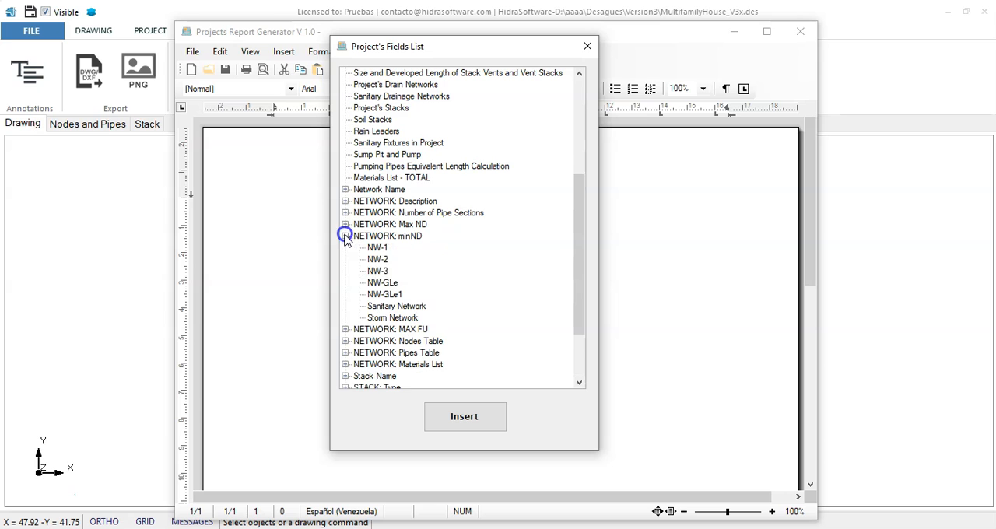
click(377, 259)
click(345, 235)
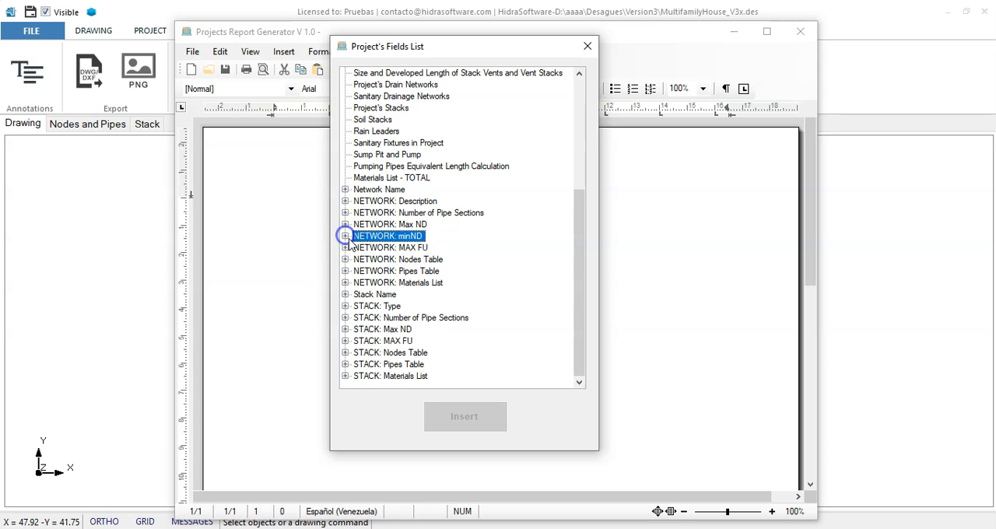
scroll(445, 273, up, 5)
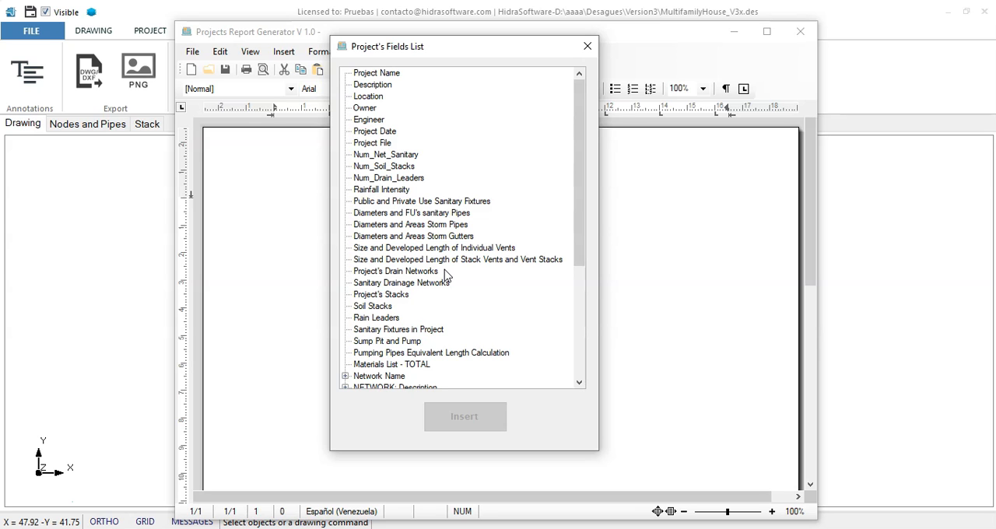
click(588, 46)
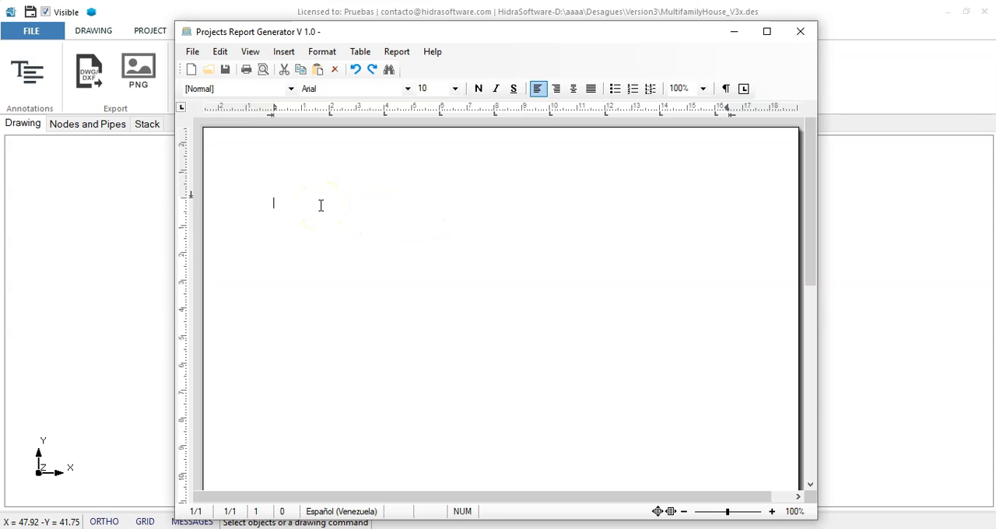
Enter the labels "Project's Name:", "Location:" and "Owner:" on separate lines at the start of the blank report
click(273, 204)
click(501, 263)
text(Project's Name:)
key(Return)
text(Location:)
key(Return)
text(Owner:)
key(Return)
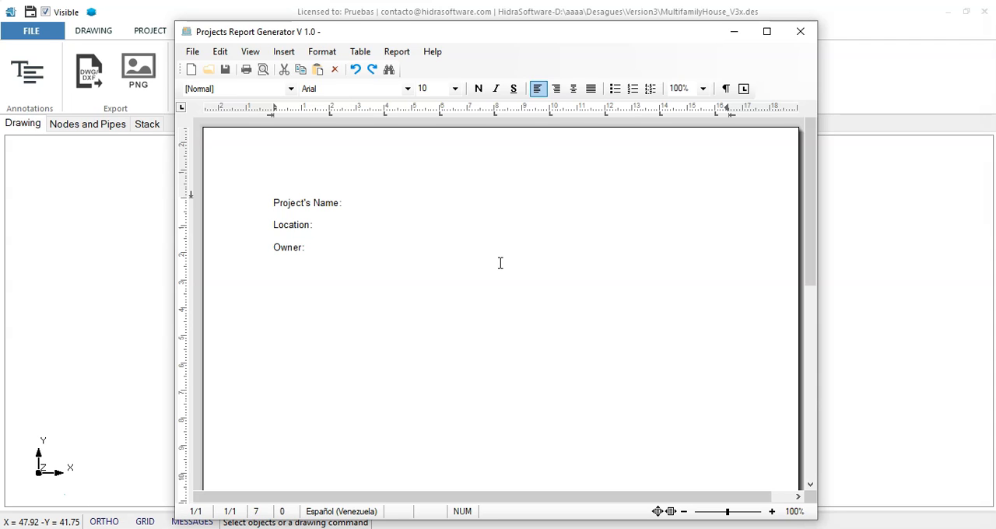
Add the label "Number of Sanitary Networks:" on the line below the Owner label
text(Number of Sanitary Networks:)
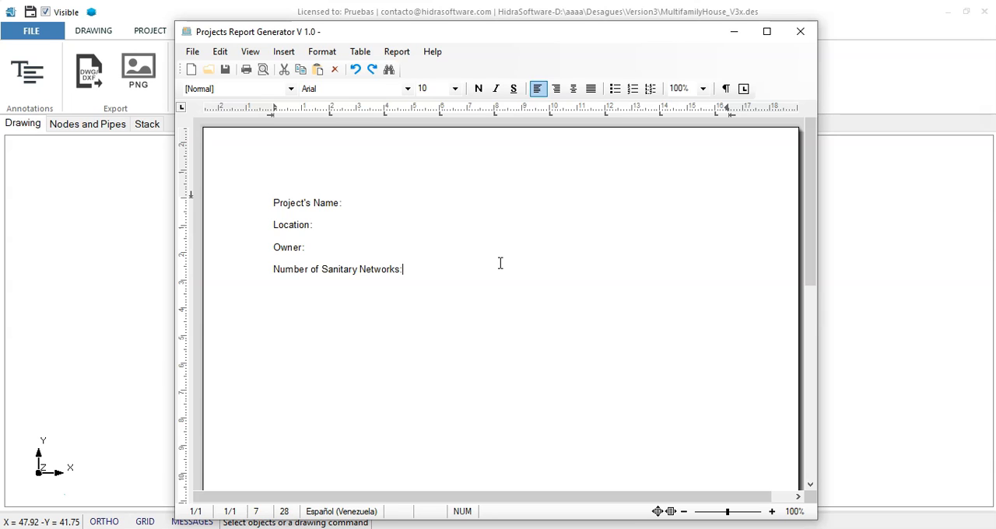
Format all four report labels as bold with a font size of 12
click(273, 203)
drag(273, 203, 425, 271)
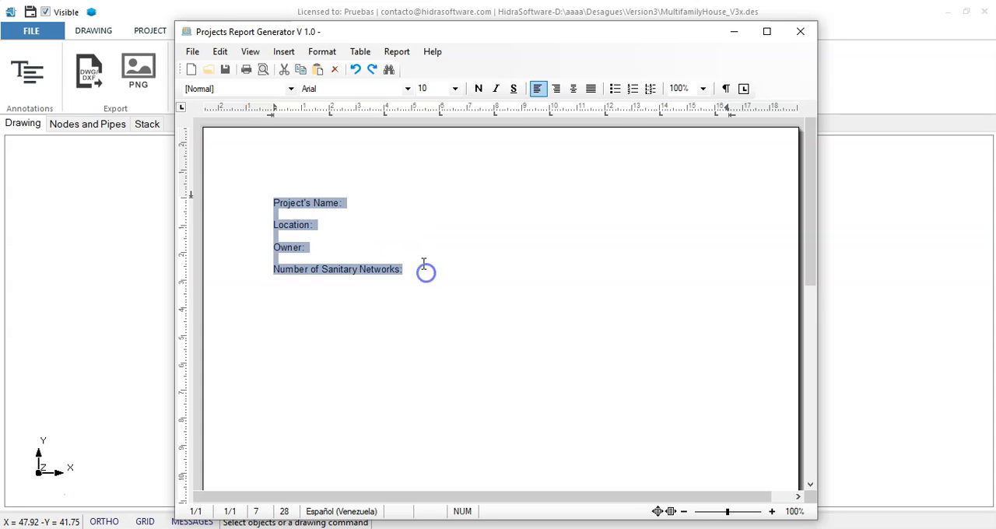
click(479, 91)
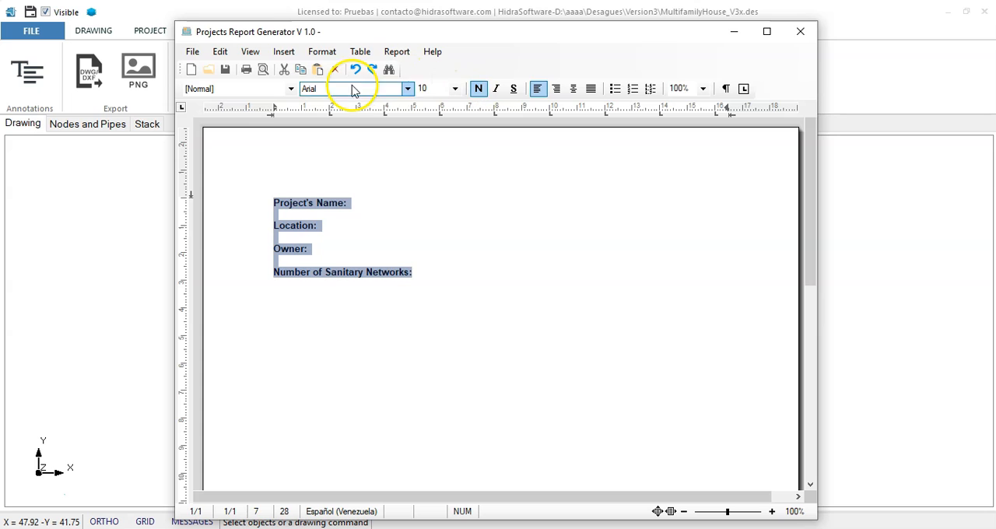
click(455, 88)
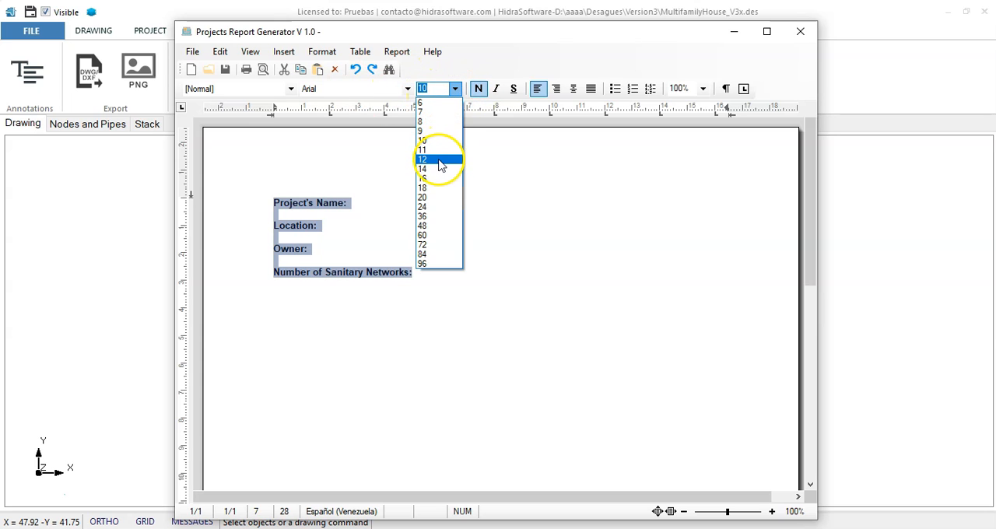
click(437, 160)
click(360, 321)
Insert the Project Name field after the "Project's Name:" label
click(402, 206)
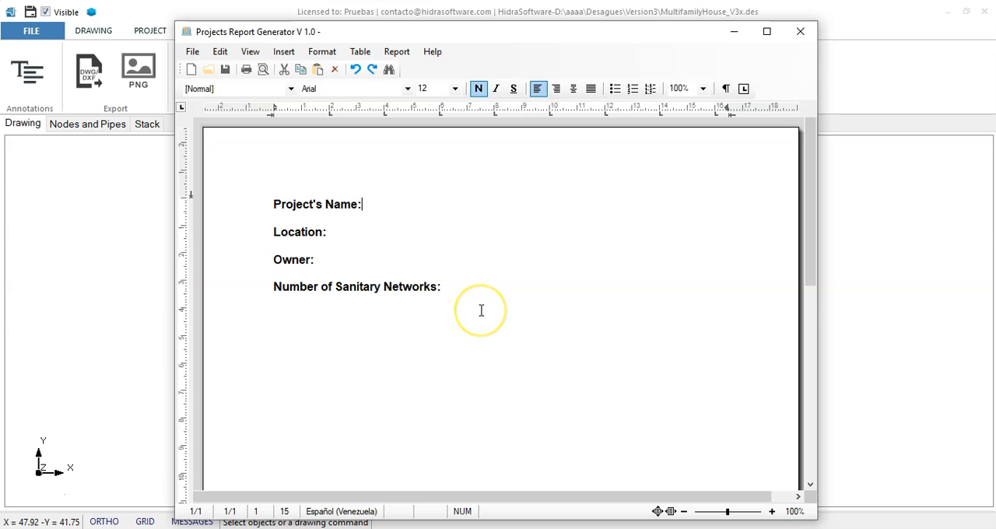
scroll(481, 310, down, 5)
scroll(481, 311, up, 5)
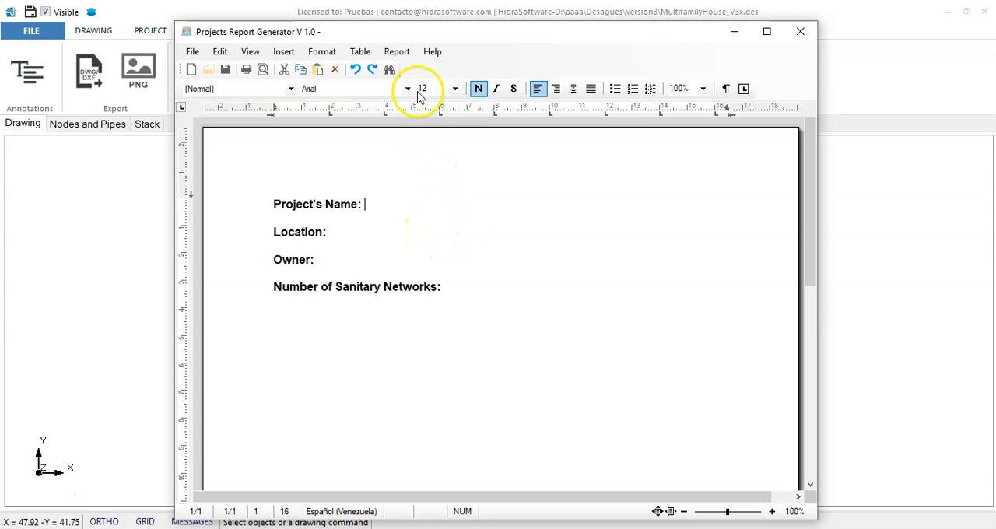
click(398, 52)
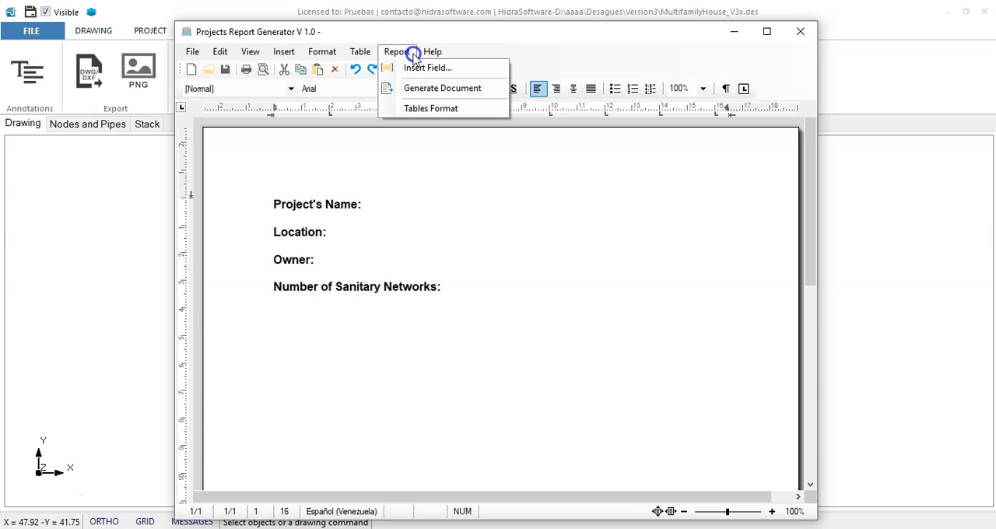
click(450, 69)
drag(454, 67, 677, 80)
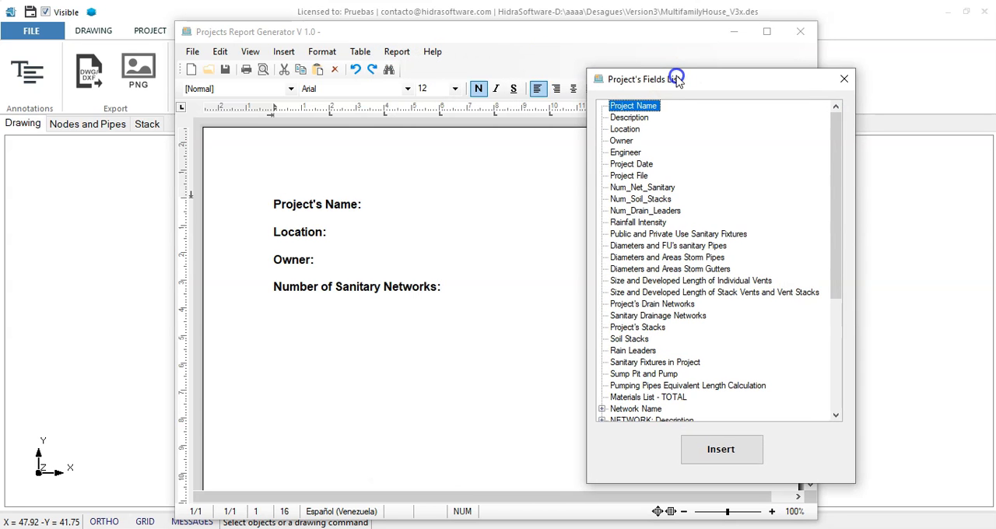
click(646, 109)
click(726, 455)
click(729, 458)
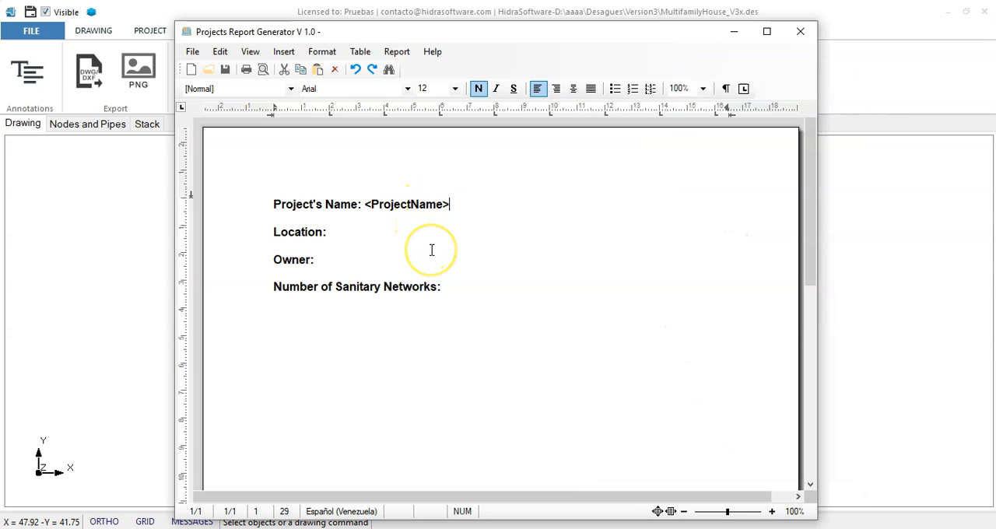
Insert the Location field after the "Location:" label and the Owner field after the "Owner:" label
click(340, 233)
click(397, 51)
click(413, 67)
click(408, 119)
click(315, 260)
click(397, 51)
click(417, 70)
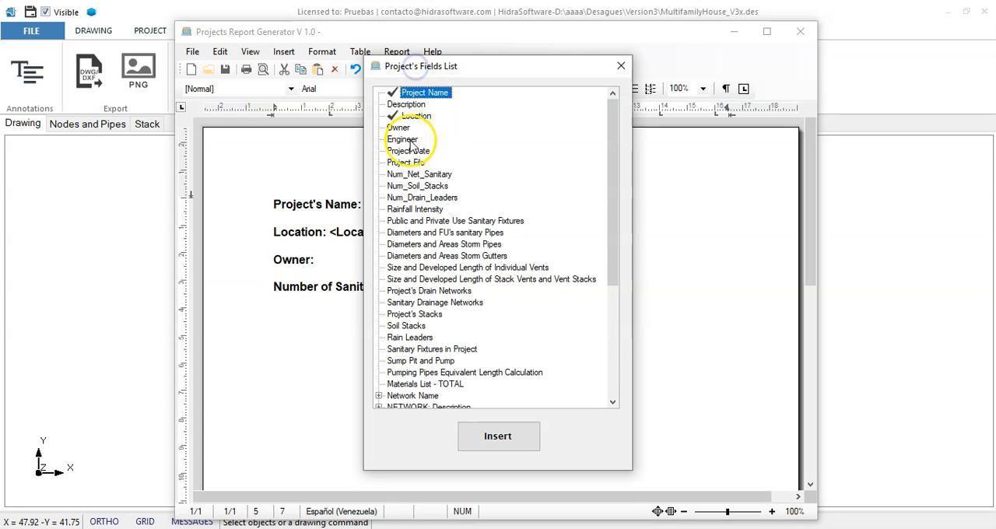
click(401, 132)
Insert the Num_Net_Sanitary field after the "Number of Sanitary Networks:" label
click(444, 287)
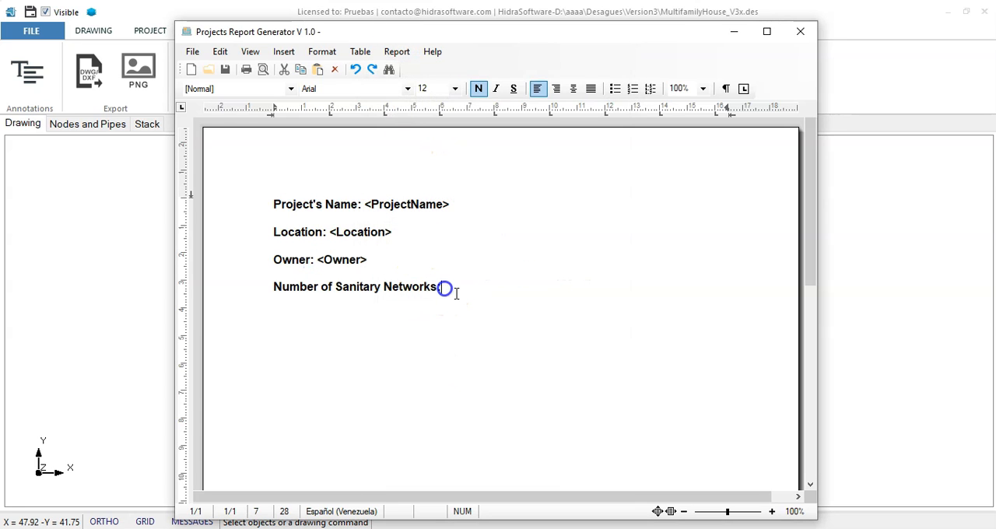
click(396, 53)
click(413, 65)
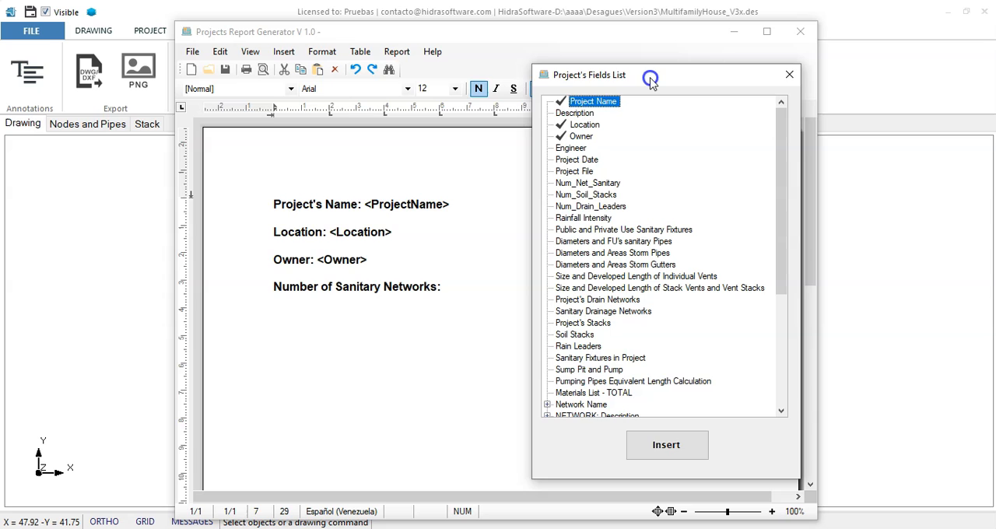
click(591, 183)
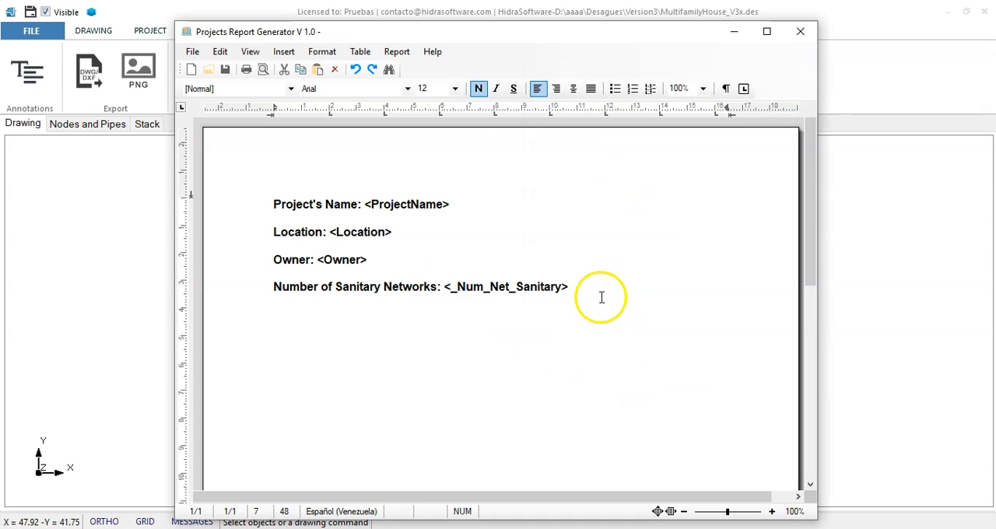
drag(365, 204, 460, 205)
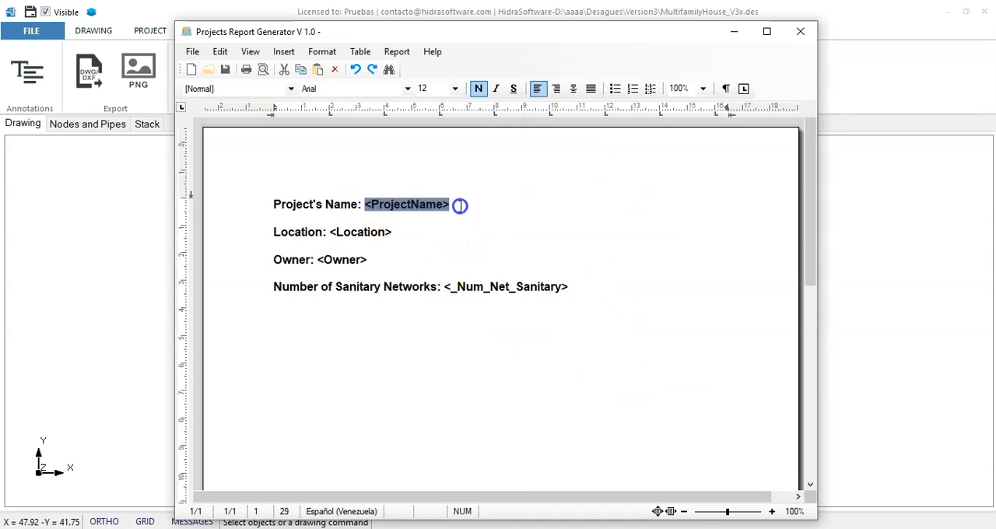
drag(392, 232, 336, 230)
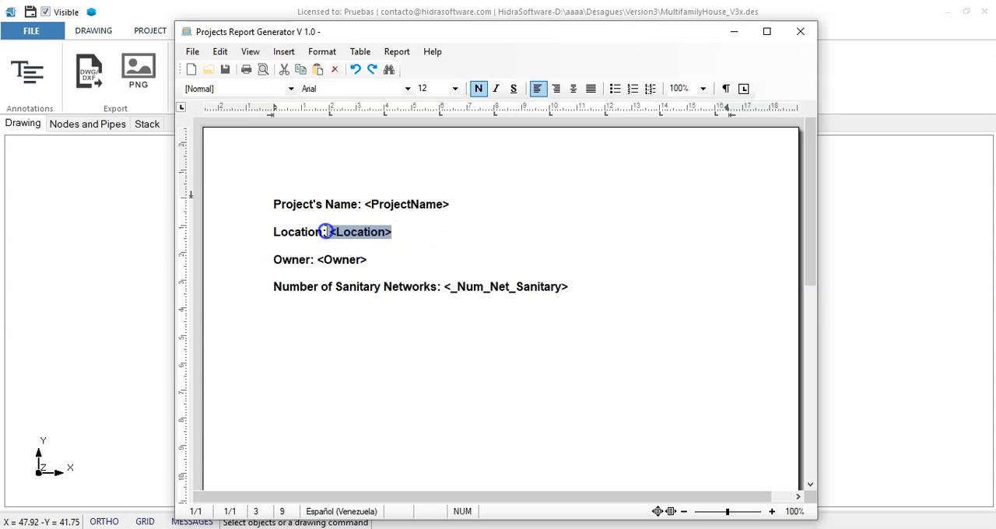
click(378, 261)
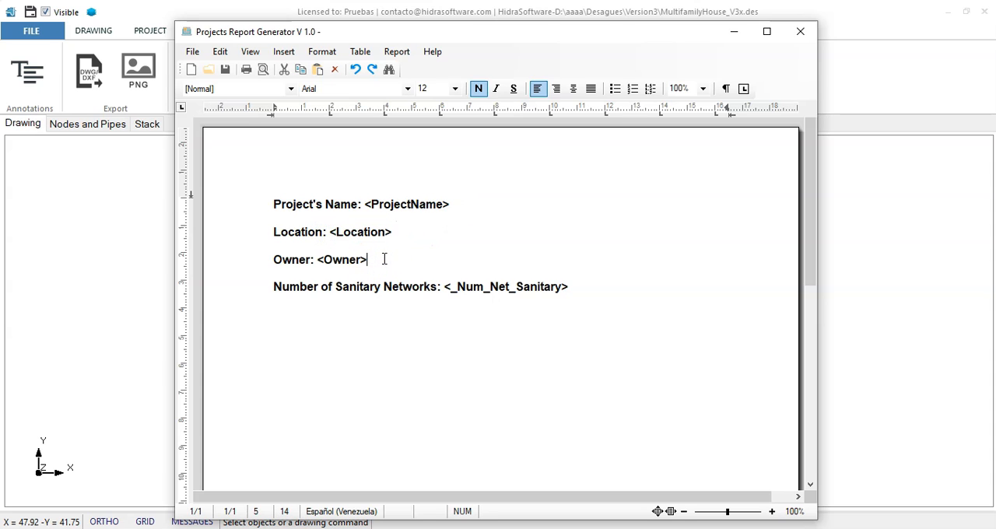
Remove the bold formatting from the project name, location, owner and sanitary network count placeholders, keeping their labels bold
drag(365, 204, 452, 202)
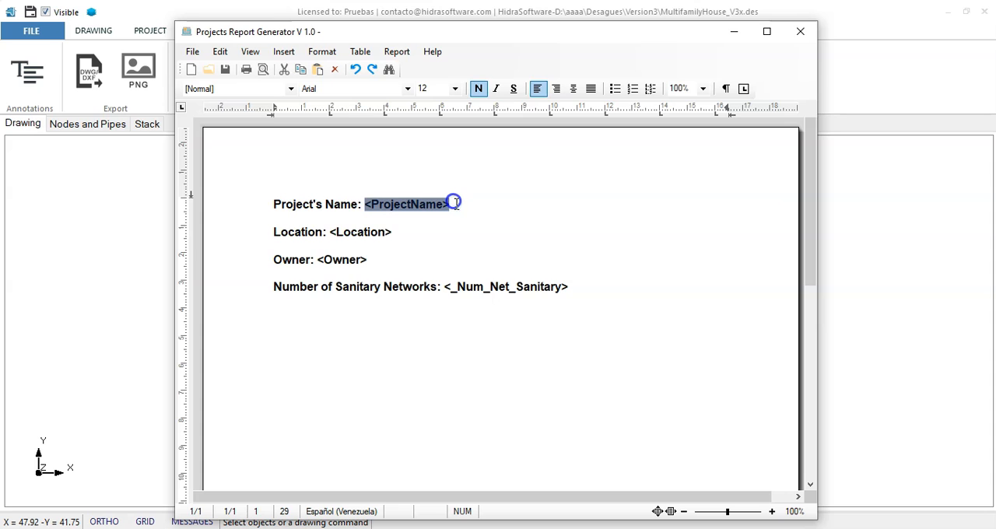
click(478, 88)
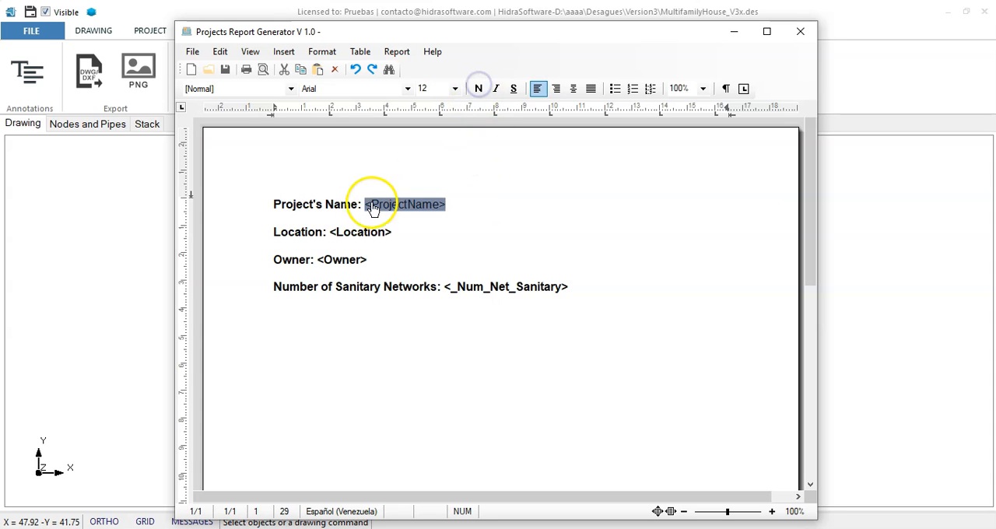
double_click(336, 232)
click(477, 88)
drag(374, 262, 319, 260)
click(478, 88)
drag(576, 287, 442, 287)
key(ctrl+b)
click(632, 343)
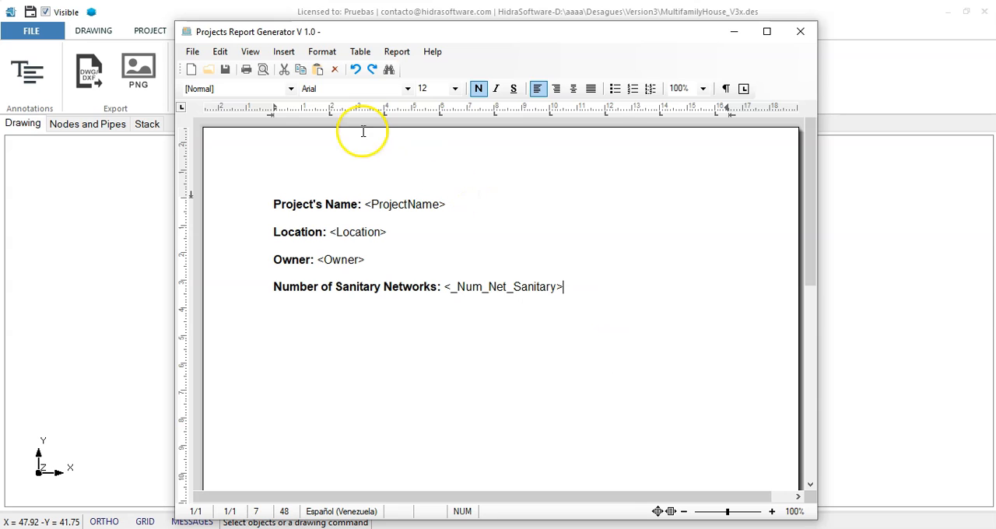
Save the report template as template-example in the Version3 folder
click(192, 52)
click(214, 121)
click(377, 316)
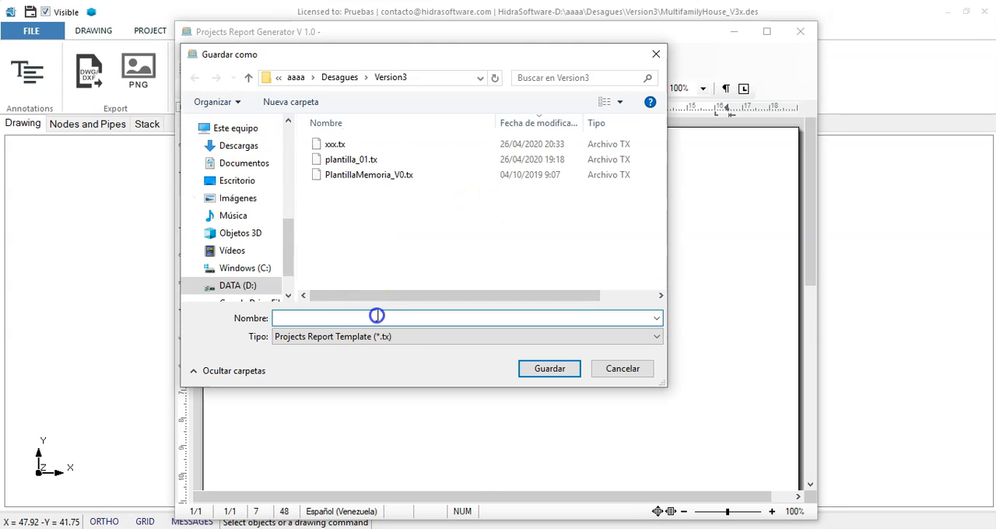
text(template-example)
key(Return)
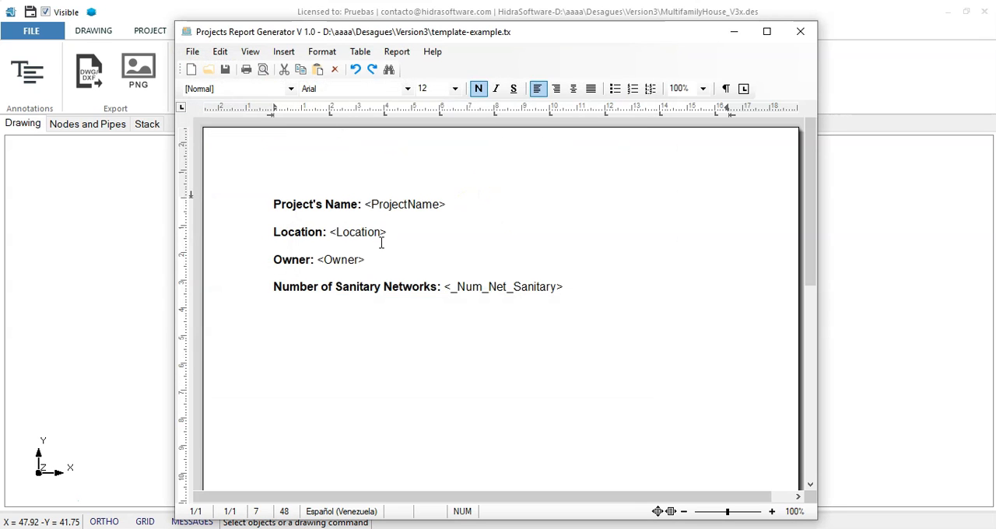
click(531, 295)
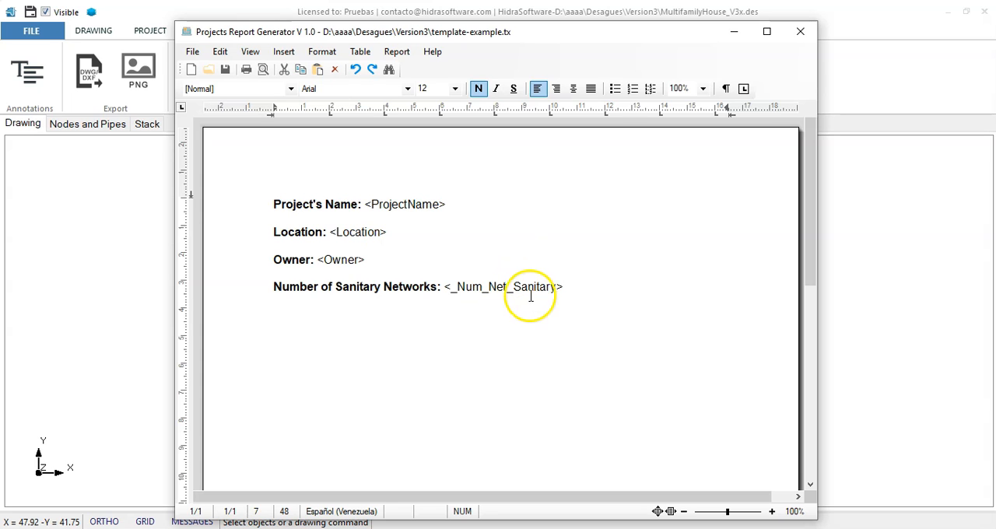
click(193, 51)
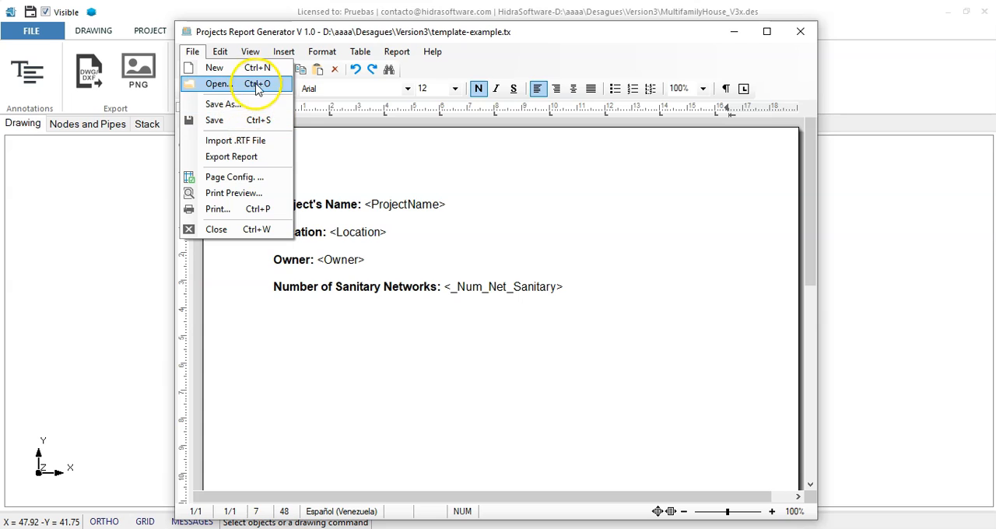
click(605, 60)
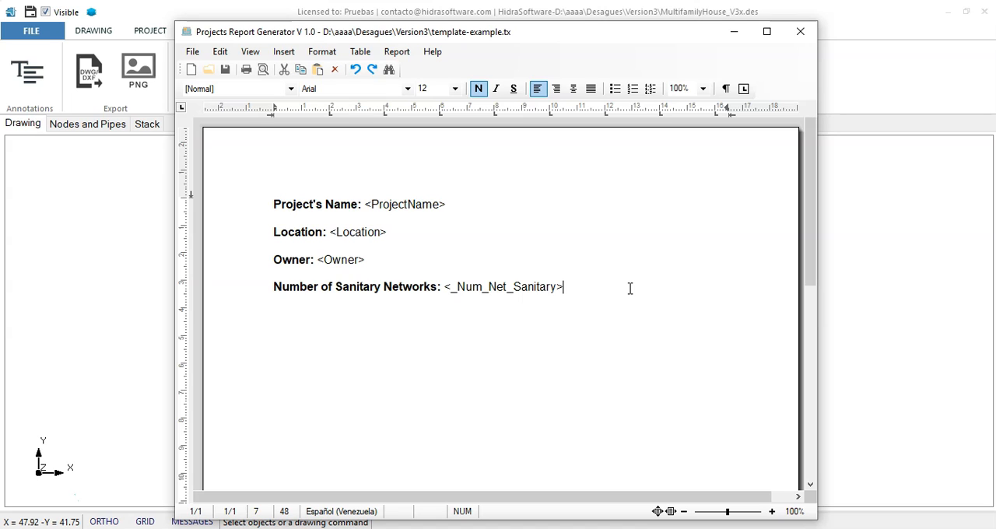
Generate the report document from the template's project fields
click(398, 52)
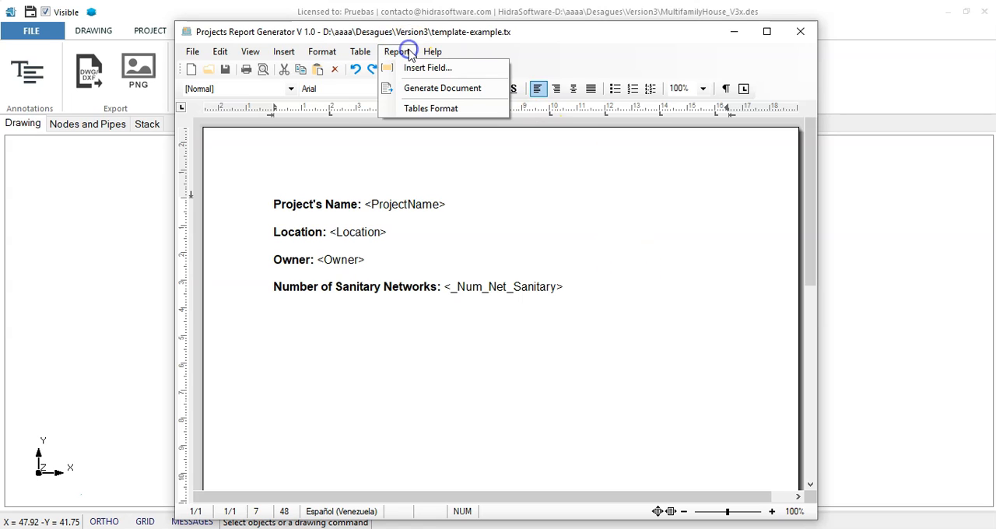
click(494, 90)
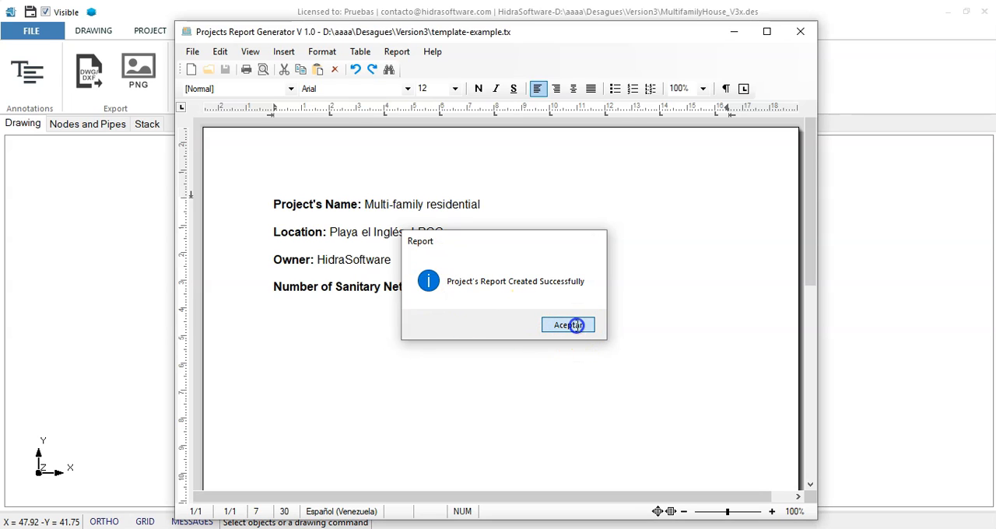
click(576, 326)
click(507, 344)
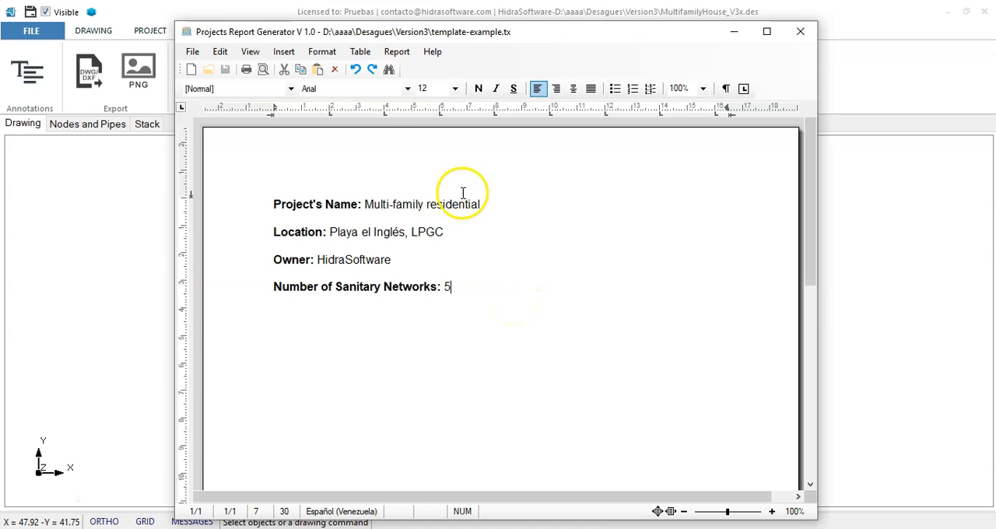
Export the generated report in RTF format as export-summary-report-project-multifamily in the Version3 folder
click(195, 58)
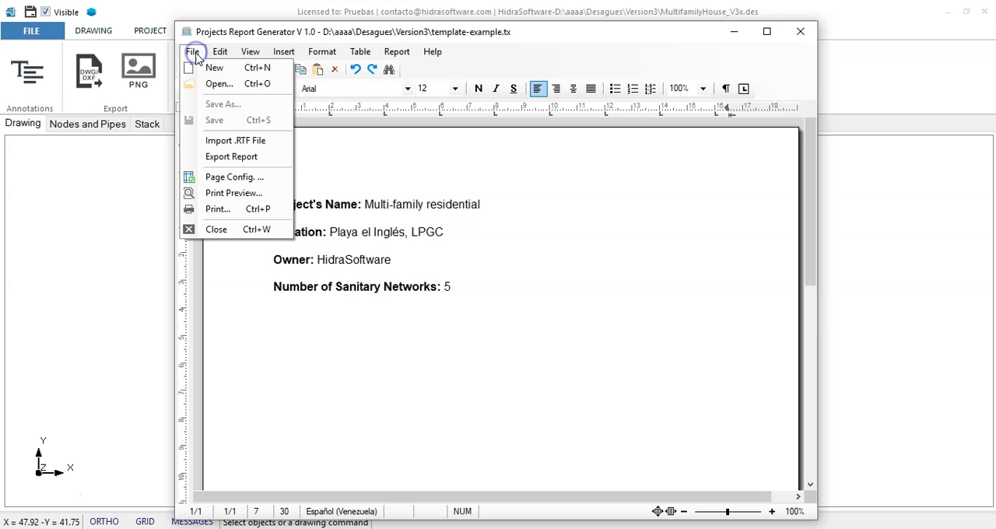
click(259, 158)
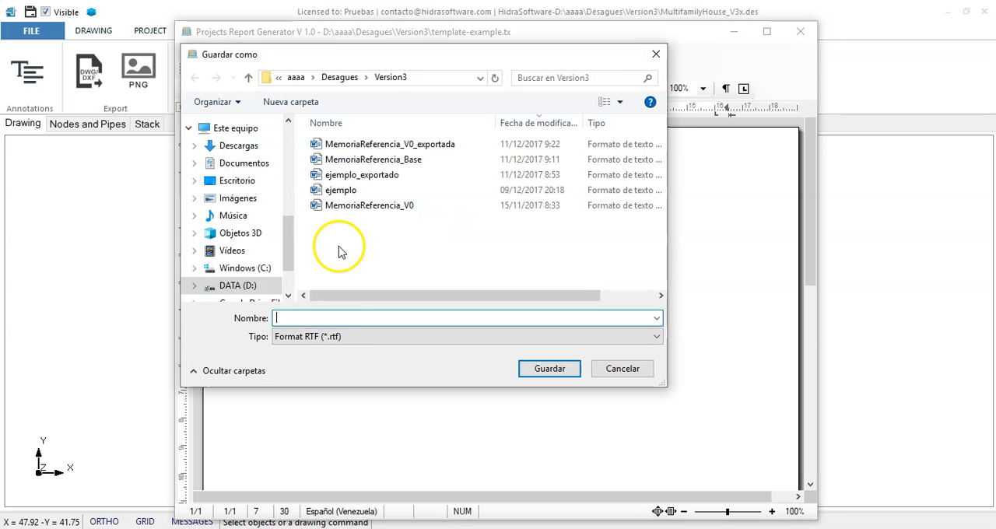
text(export-summary-report-project-multifamily)
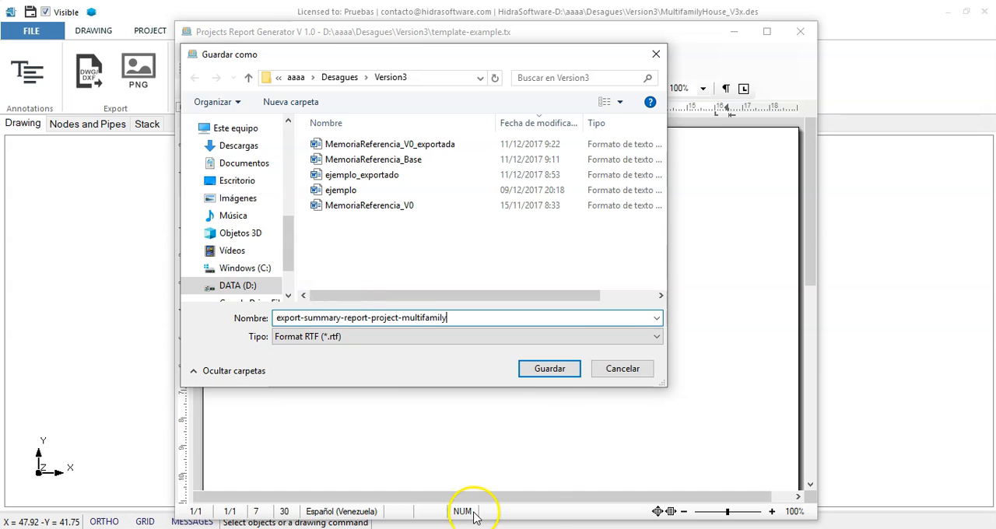
click(553, 371)
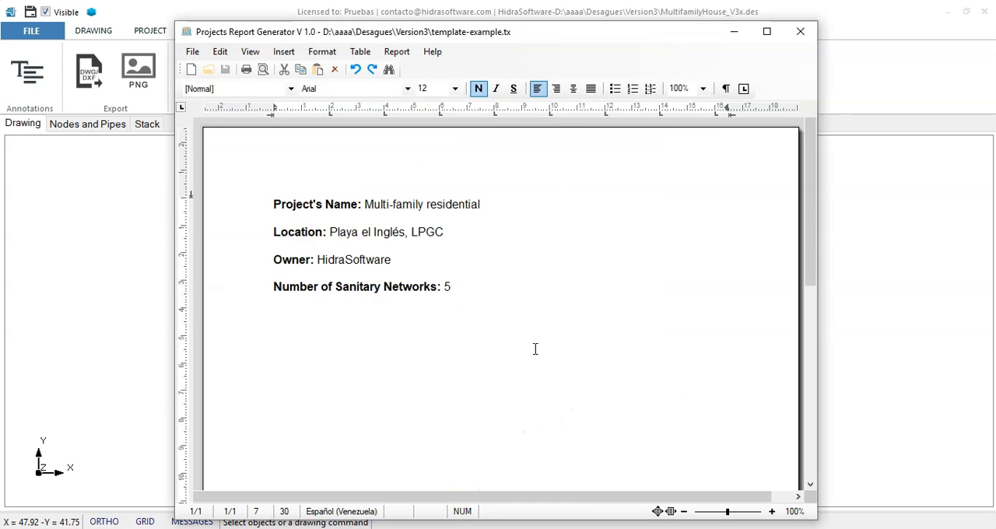
Check the report in the print preview and close it, then look at the available print option
click(193, 53)
click(234, 195)
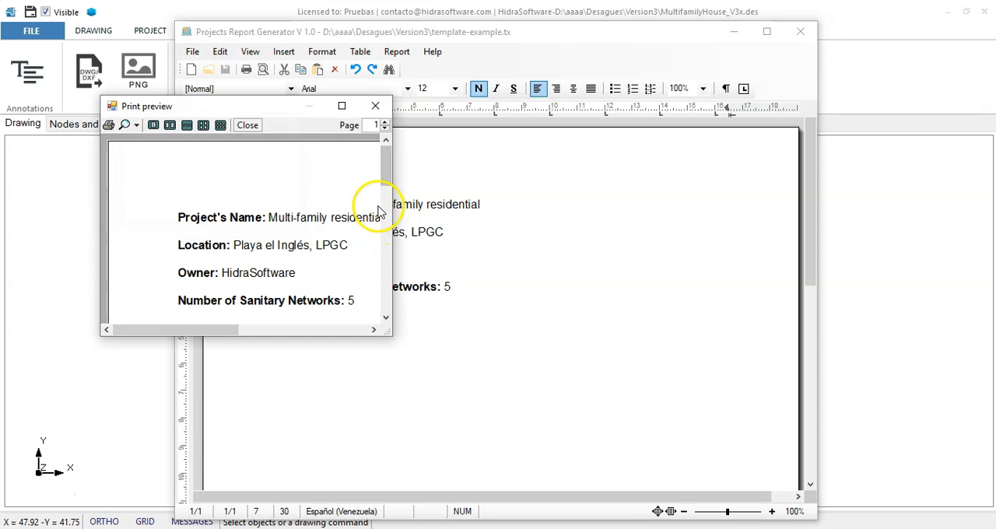
click(375, 105)
click(192, 51)
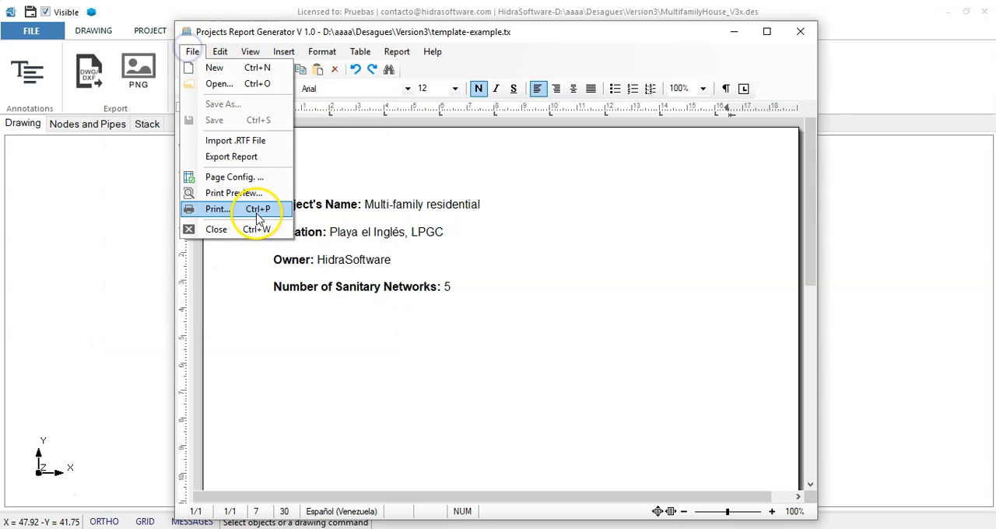
click(472, 289)
Switch to Word, open the exported export-summary-report-project-multifamily file, check its project data and close it
click(35, 500)
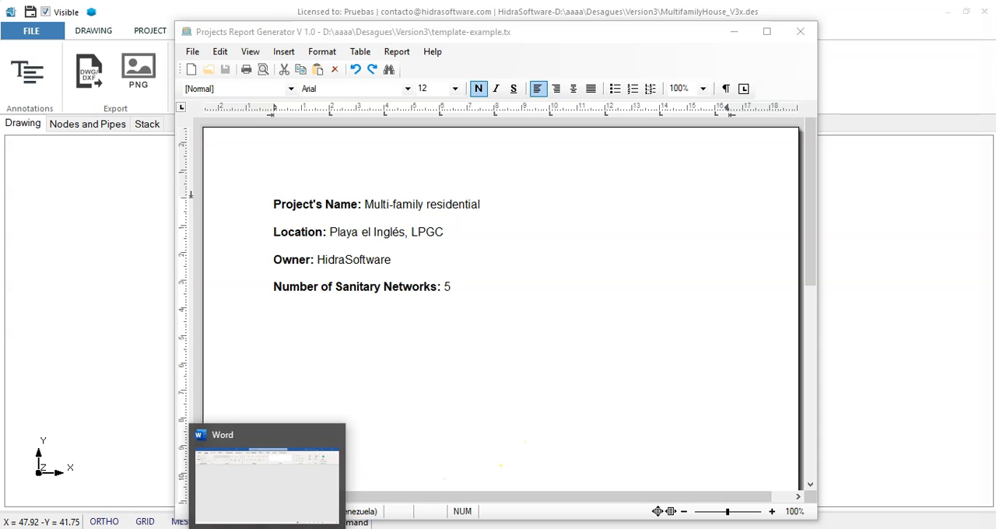
click(268, 527)
click(28, 36)
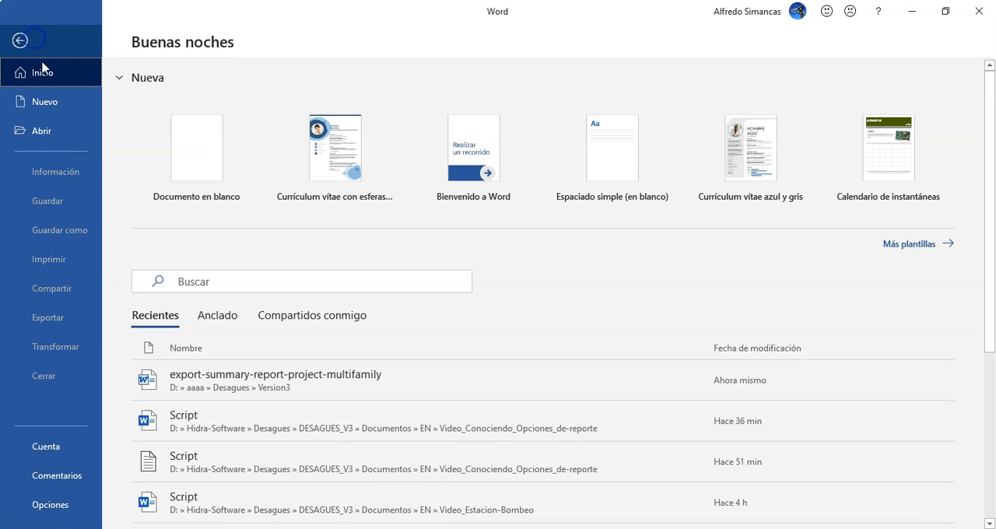
click(218, 371)
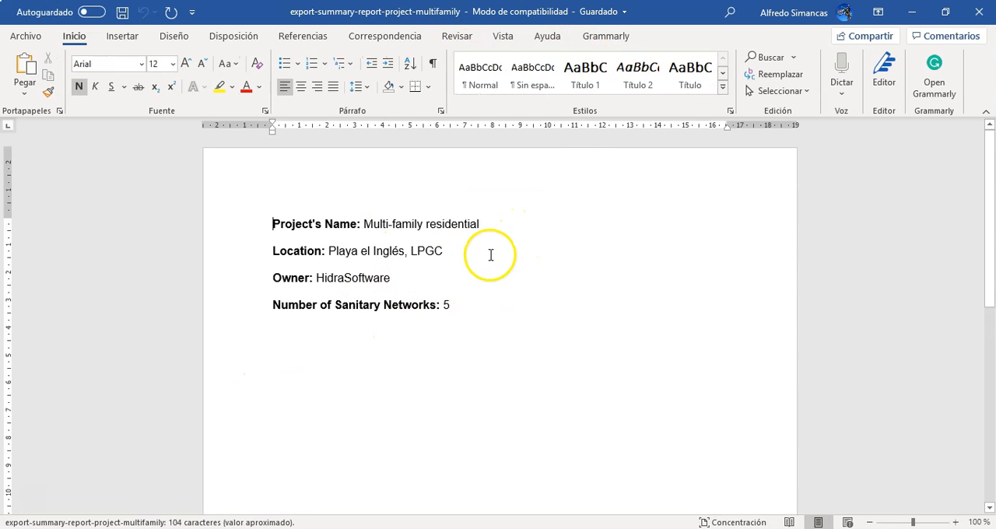
drag(480, 224, 326, 222)
click(412, 304)
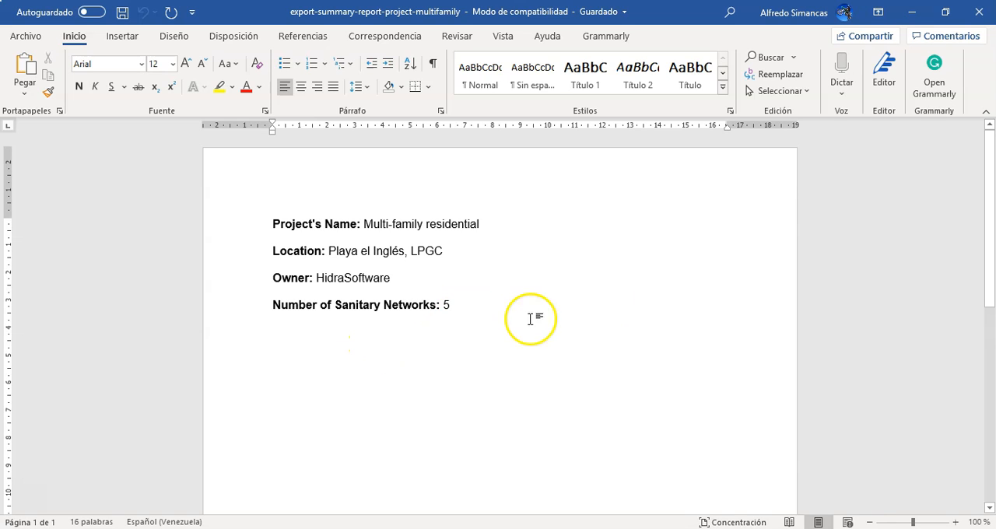
click(978, 12)
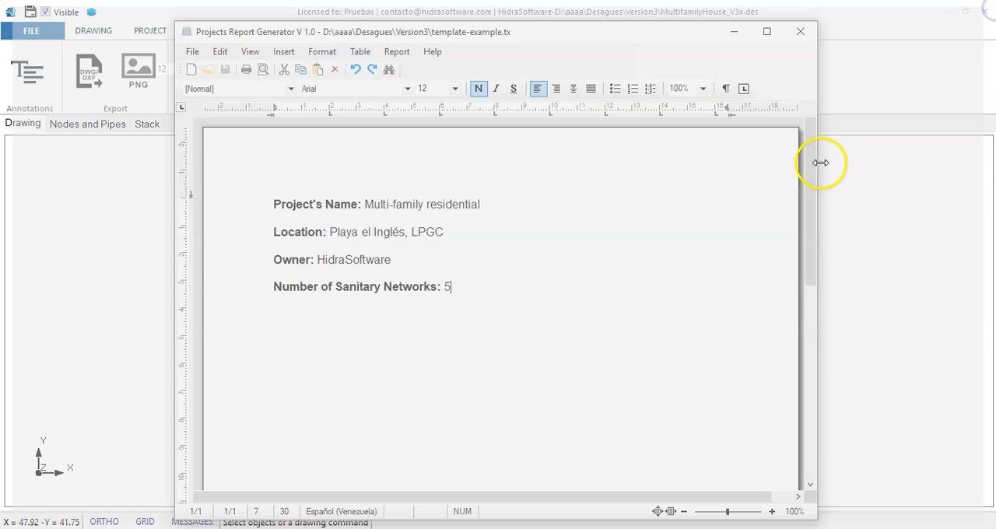
Close the report generator and close the MultifamilyHouse_V3x project without saving changes
click(809, 35)
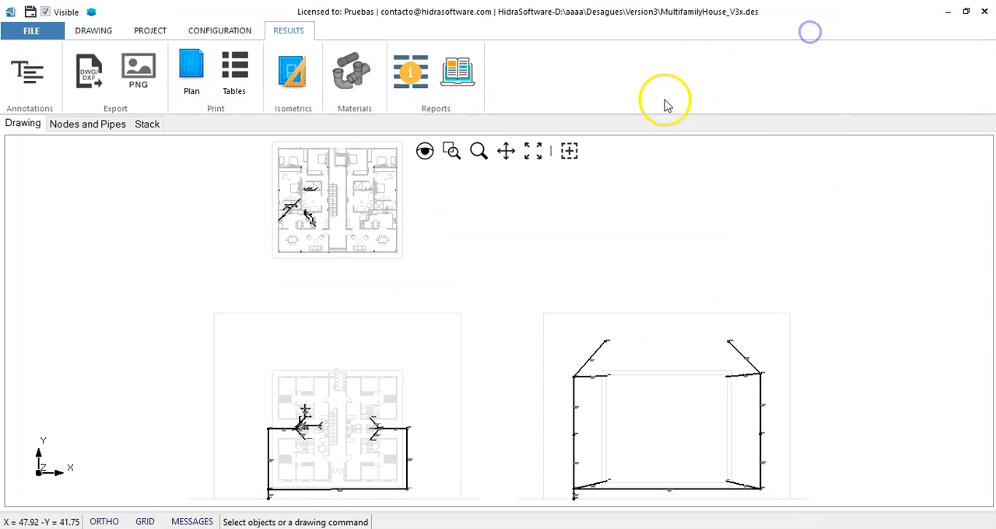
click(23, 30)
click(29, 172)
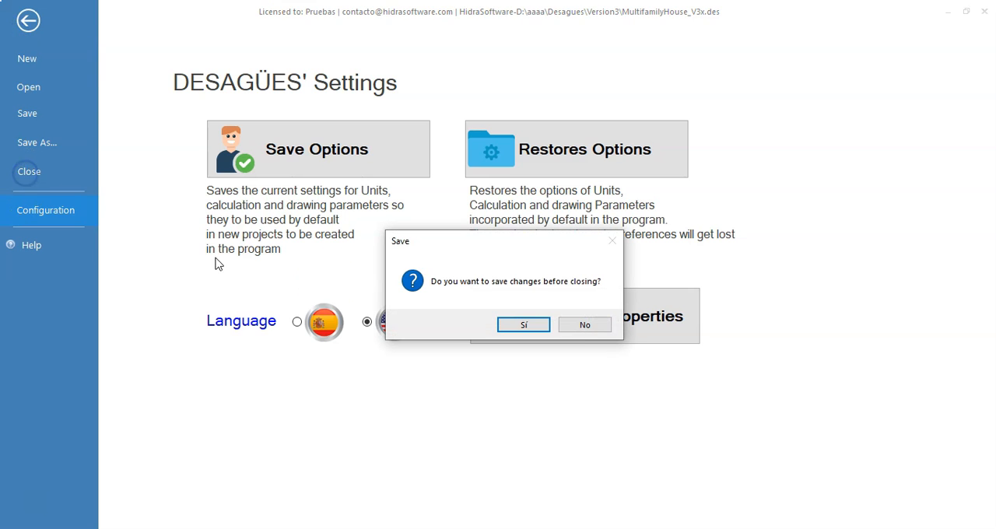
click(582, 323)
Open the V3_SanitaryNetworksOriginal_Vent.des project from the Version3 folder
click(32, 31)
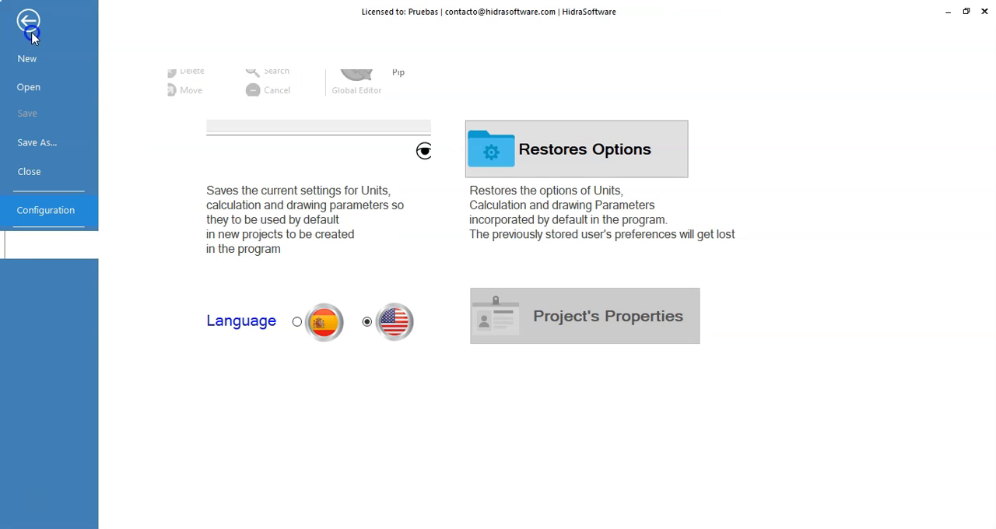
click(55, 86)
double_click(628, 161)
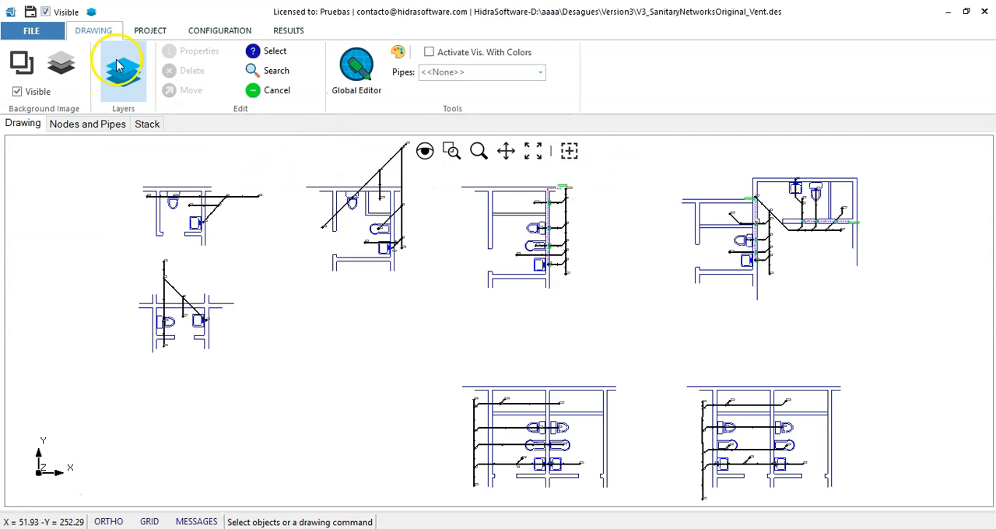
Review the list of networks in the opened project without changing the current network
click(148, 30)
click(114, 70)
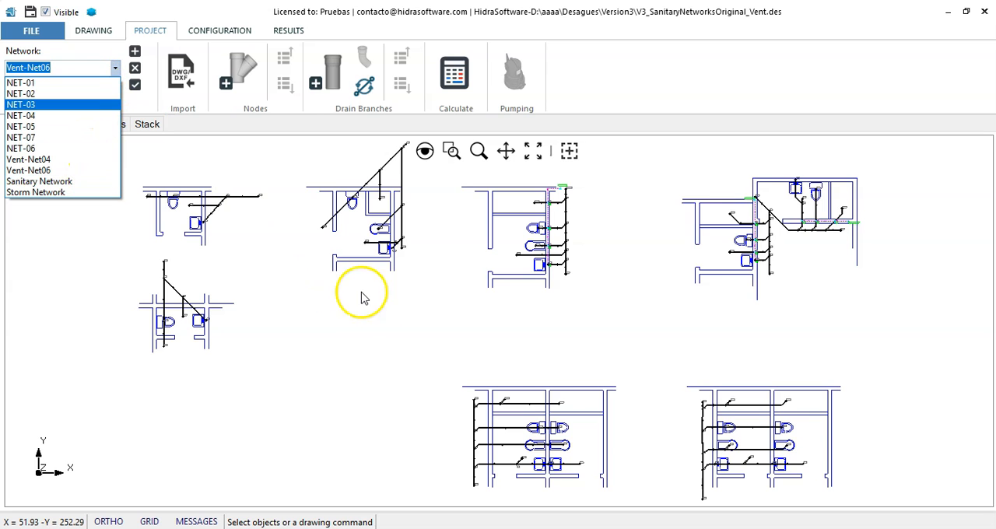
click(369, 330)
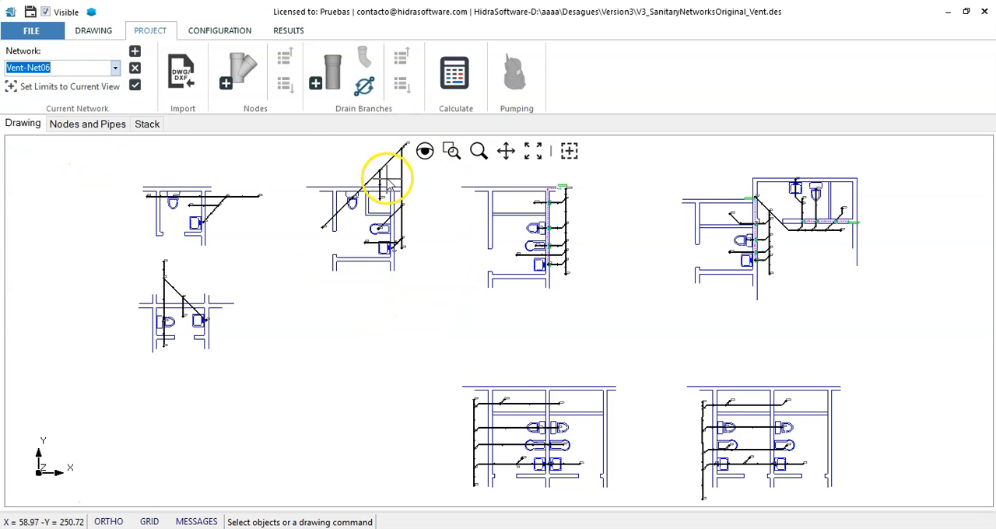
Open the project reports designer and load the template-example.tx template
click(287, 33)
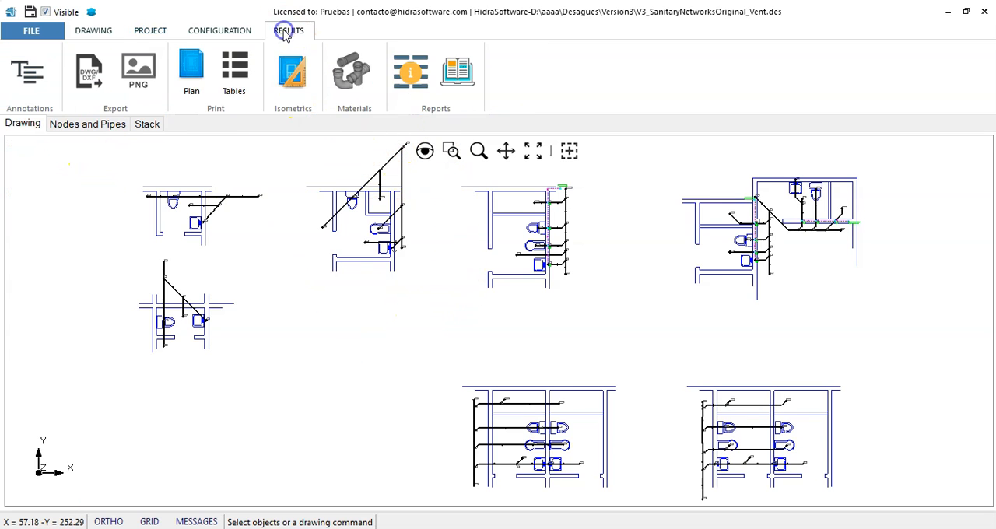
click(459, 99)
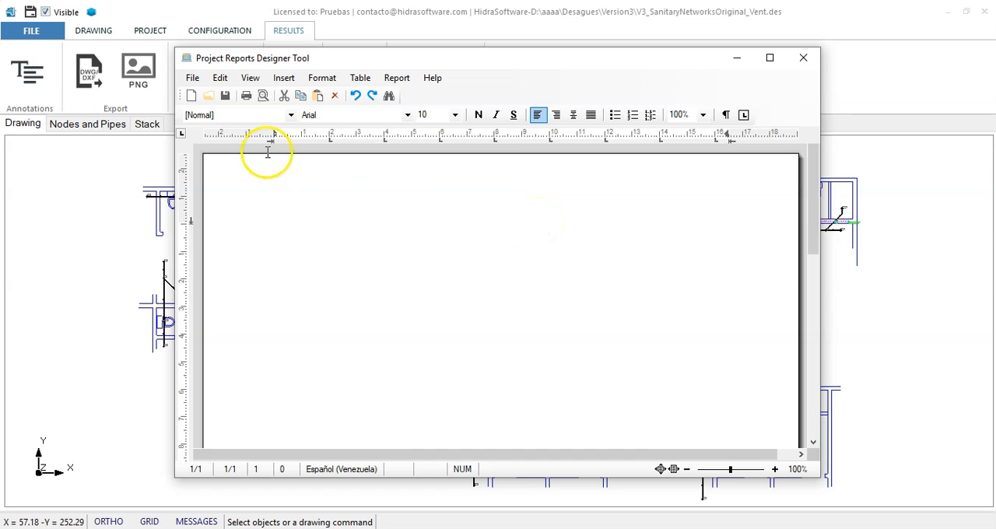
click(191, 78)
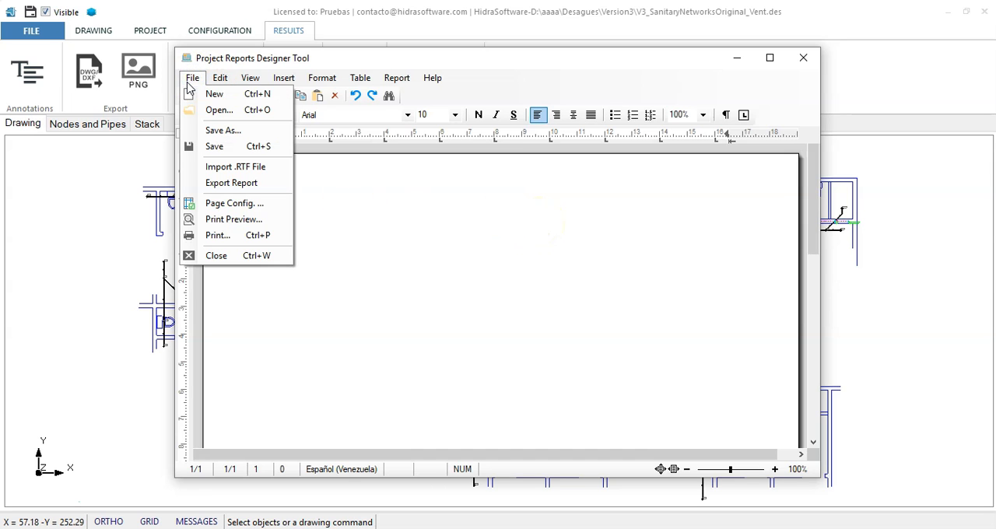
click(221, 113)
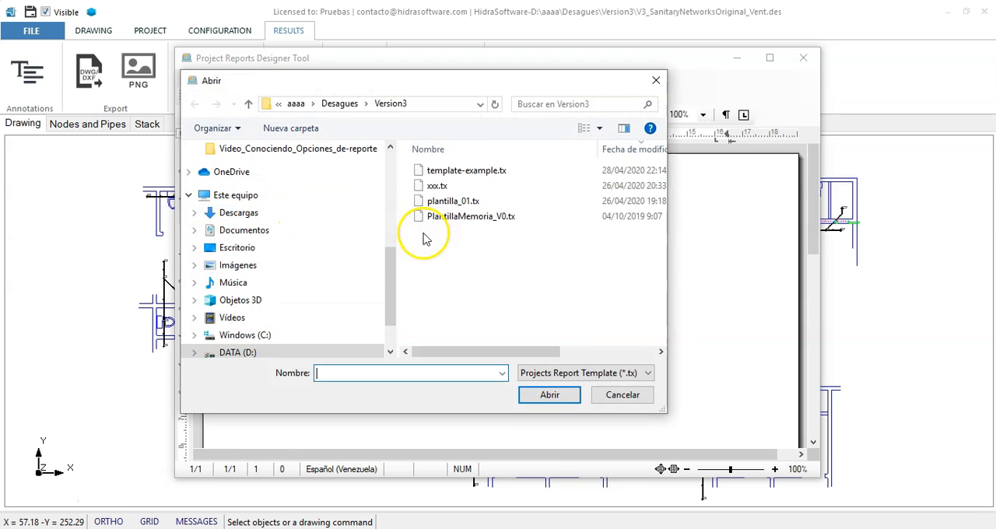
click(502, 174)
double_click(502, 174)
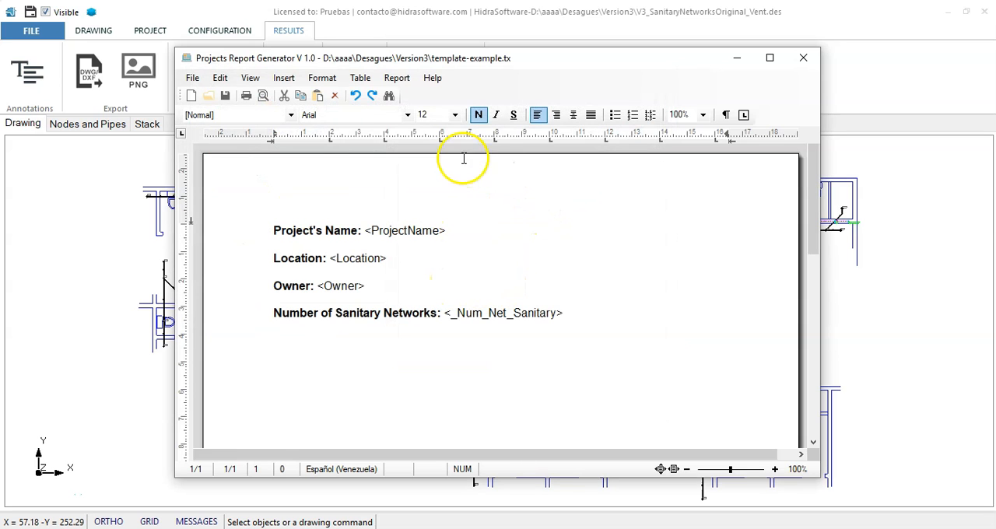
Generate the report document for the sanitary networks project from the loaded template
click(398, 79)
click(439, 113)
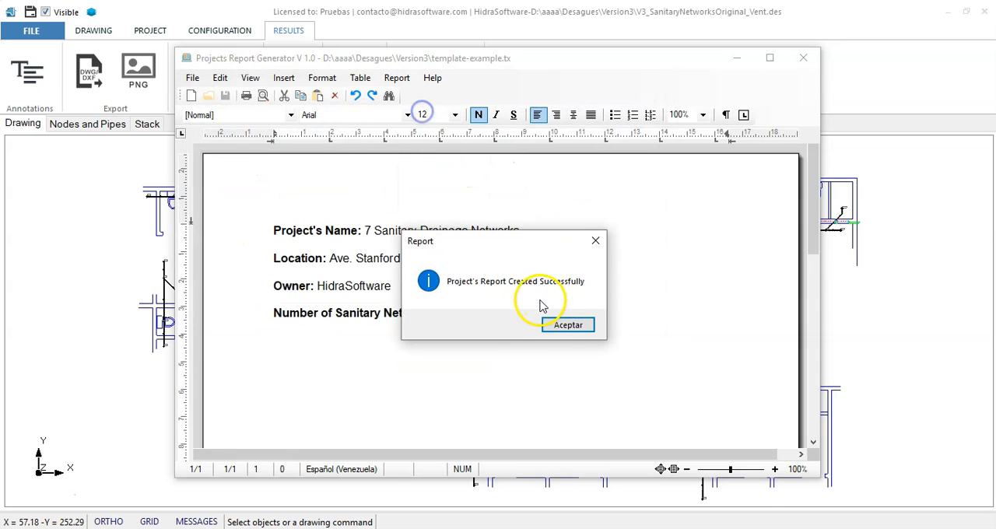
click(576, 319)
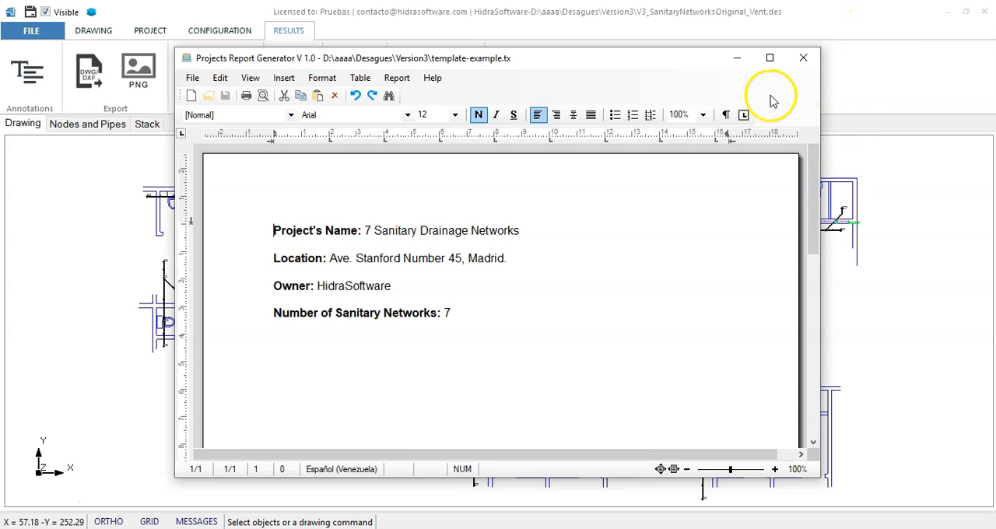
click(689, 319)
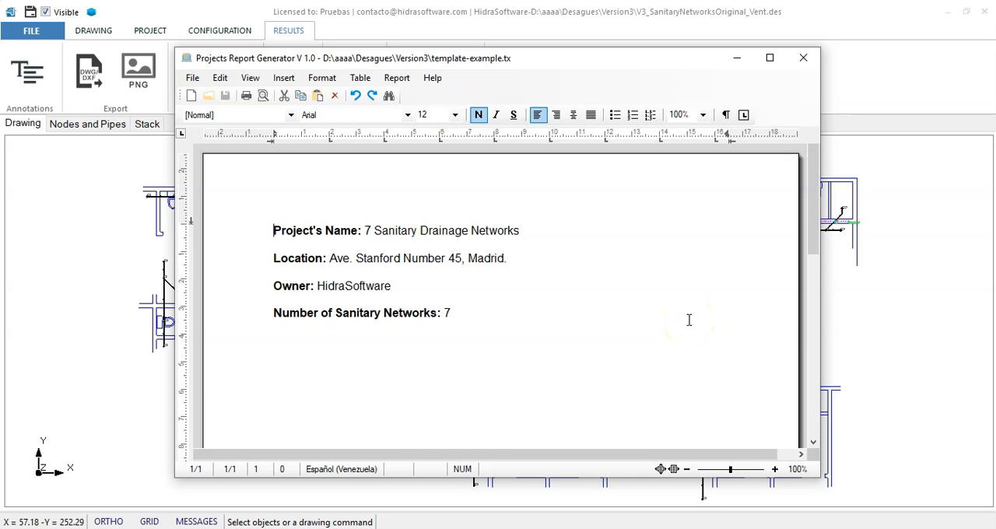